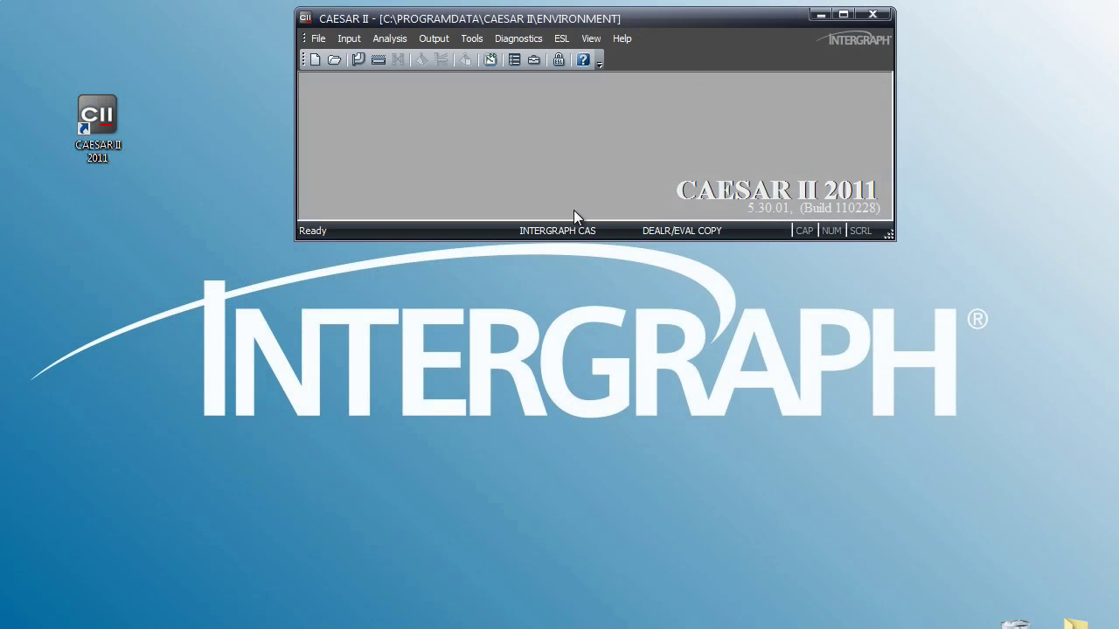
Step: Open the Tools menu to reach the list of CAESAR II utilities
{"action": "left_click", "coordinate": [474, 39]}
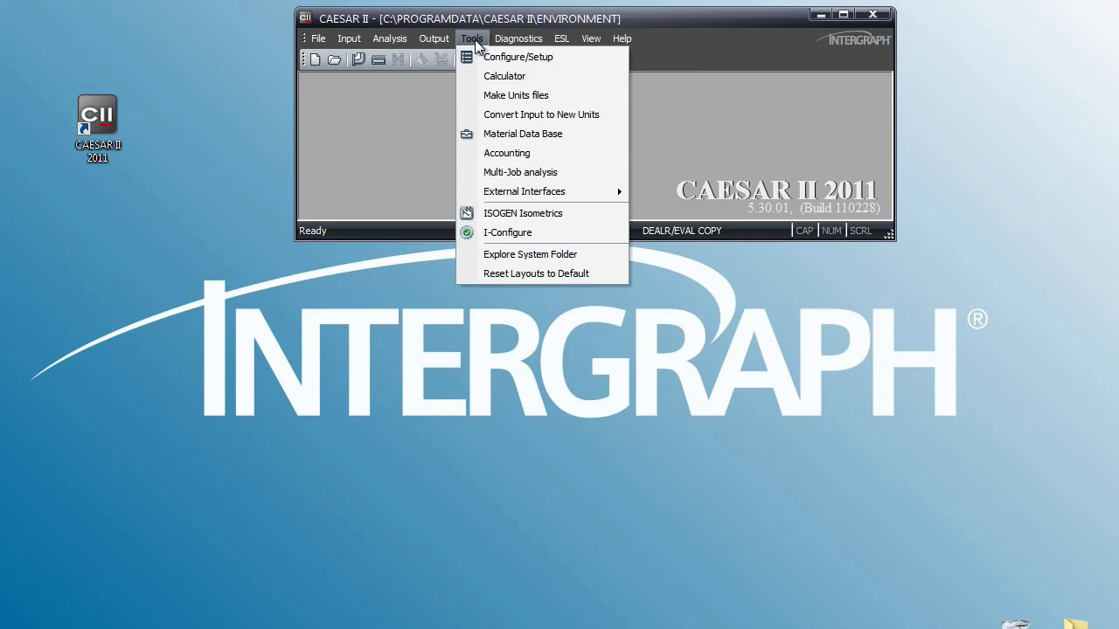
Step: Review the existing MM.FIL units file's conversion constants and user units
{"action": "left_click", "coordinate": [490, 95]}
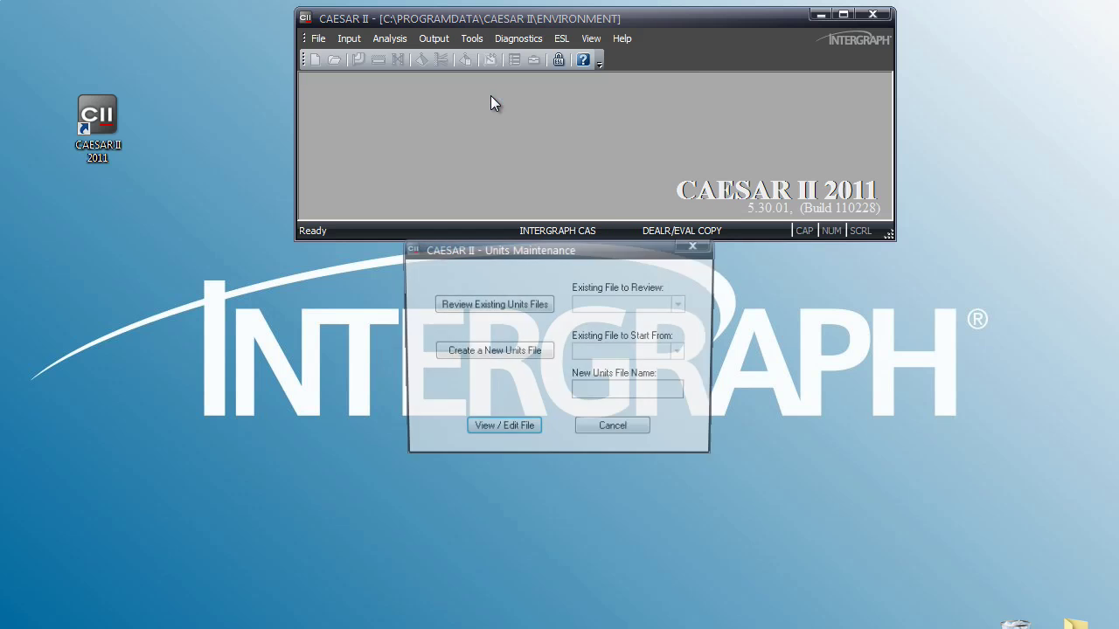
{"action": "left_click", "coordinate": [500, 306]}
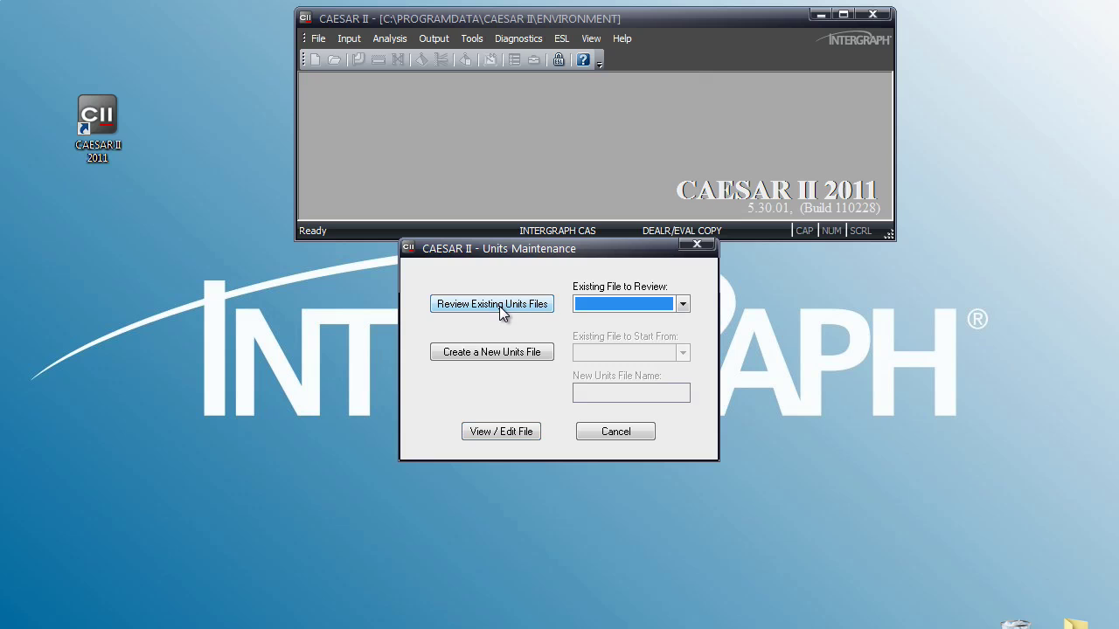
{"action": "left_click", "coordinate": [682, 304]}
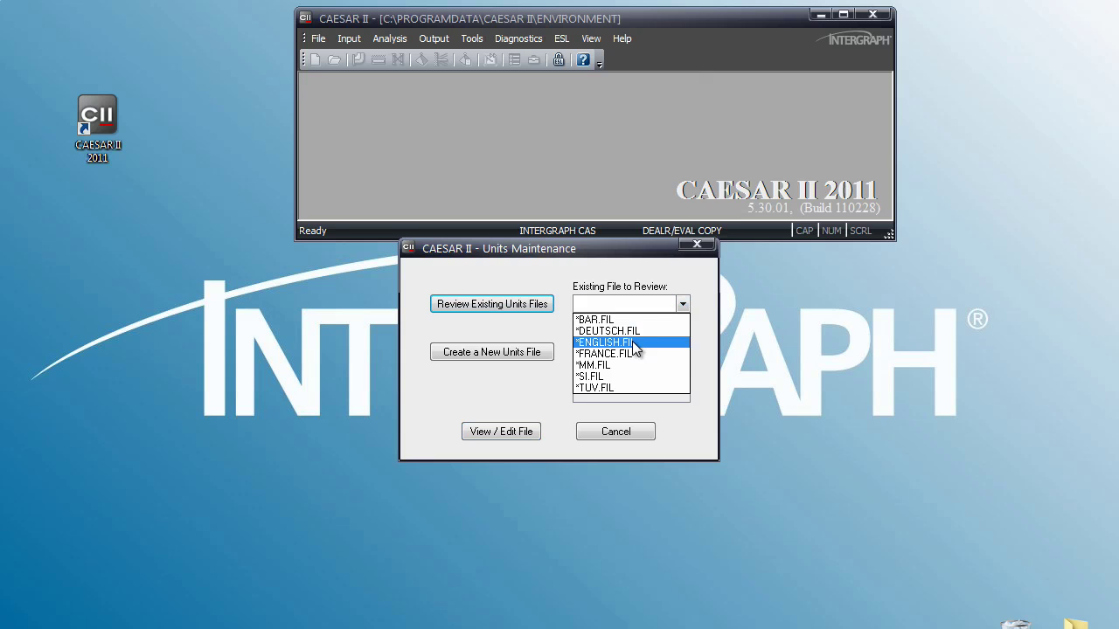
{"action": "left_click", "coordinate": [607, 368]}
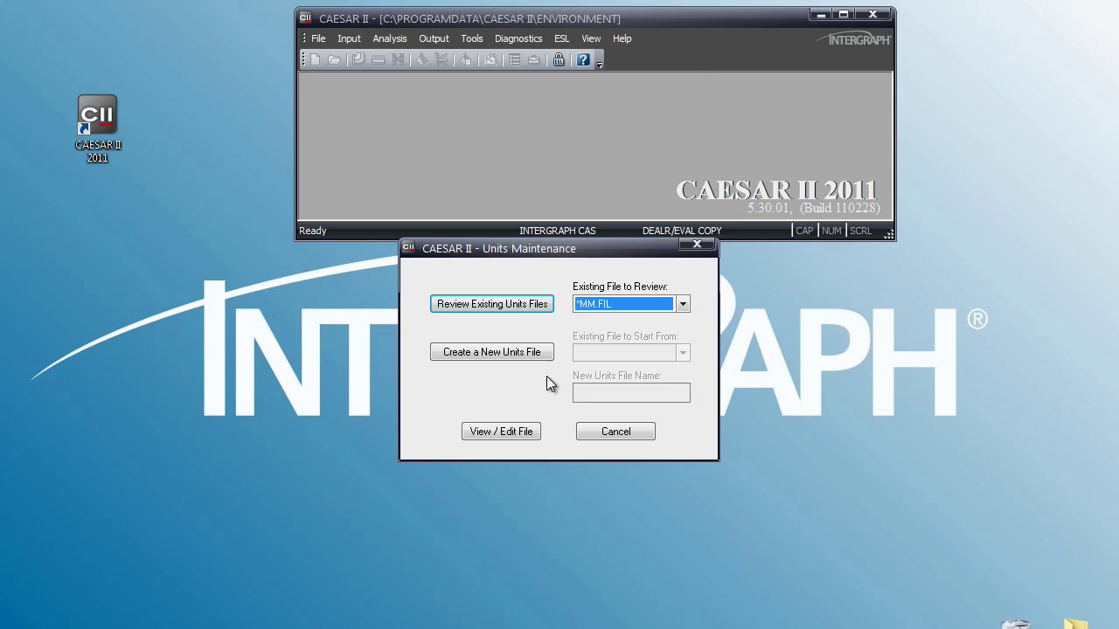
{"action": "left_click", "coordinate": [507, 431]}
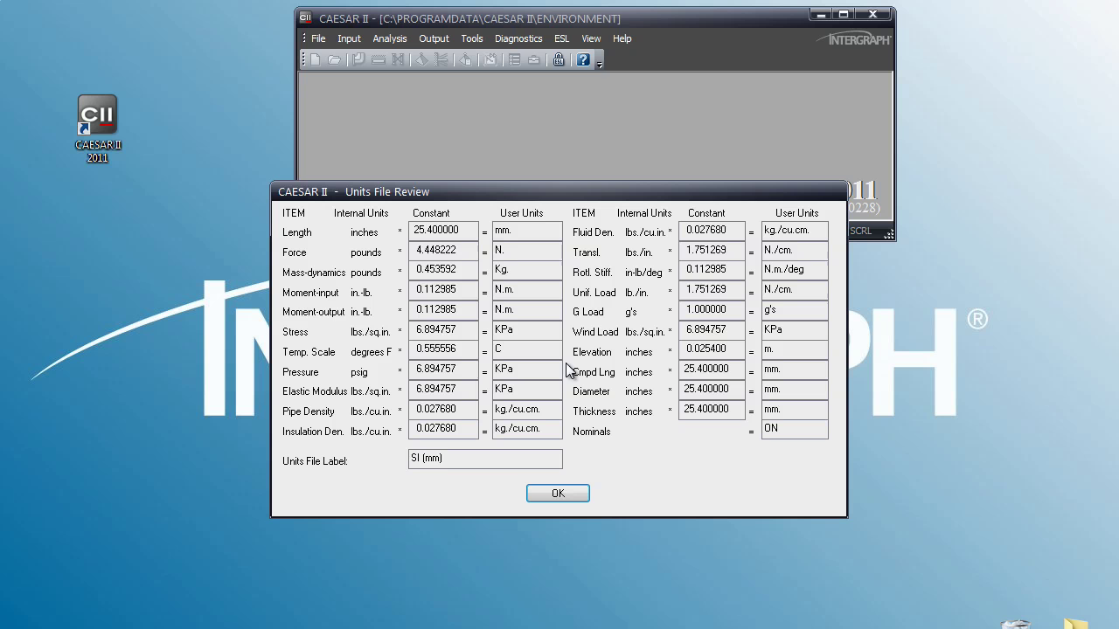
Step: Close the review and start a new units file named 'Euro' based on MM.FIL
{"action": "left_click", "coordinate": [556, 494]}
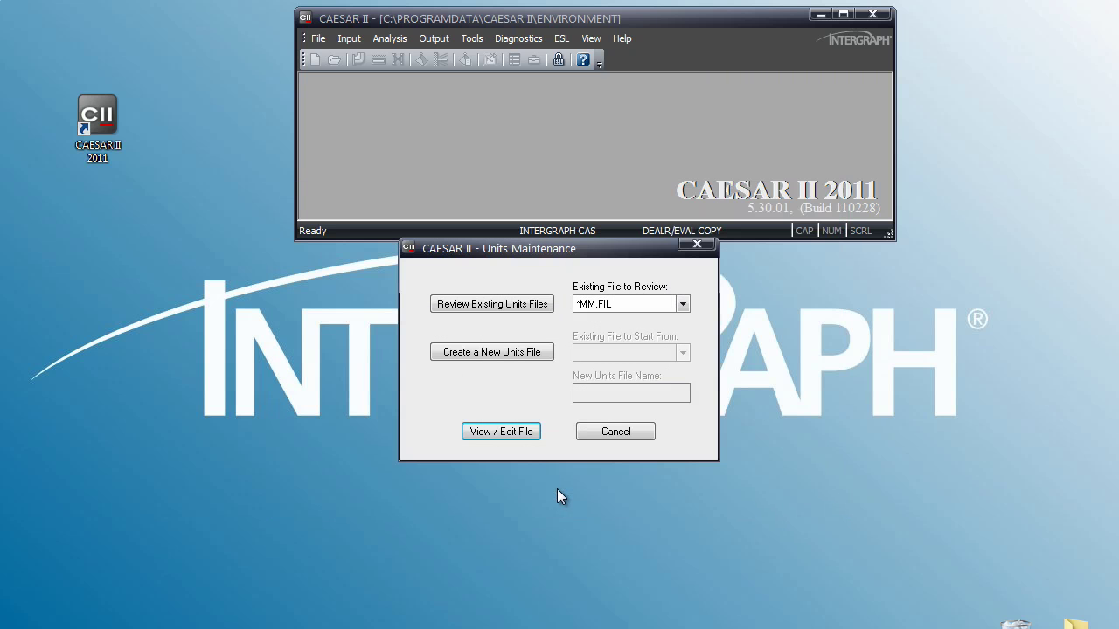
{"action": "left_click", "coordinate": [501, 350]}
{"action": "left_click", "coordinate": [683, 353]}
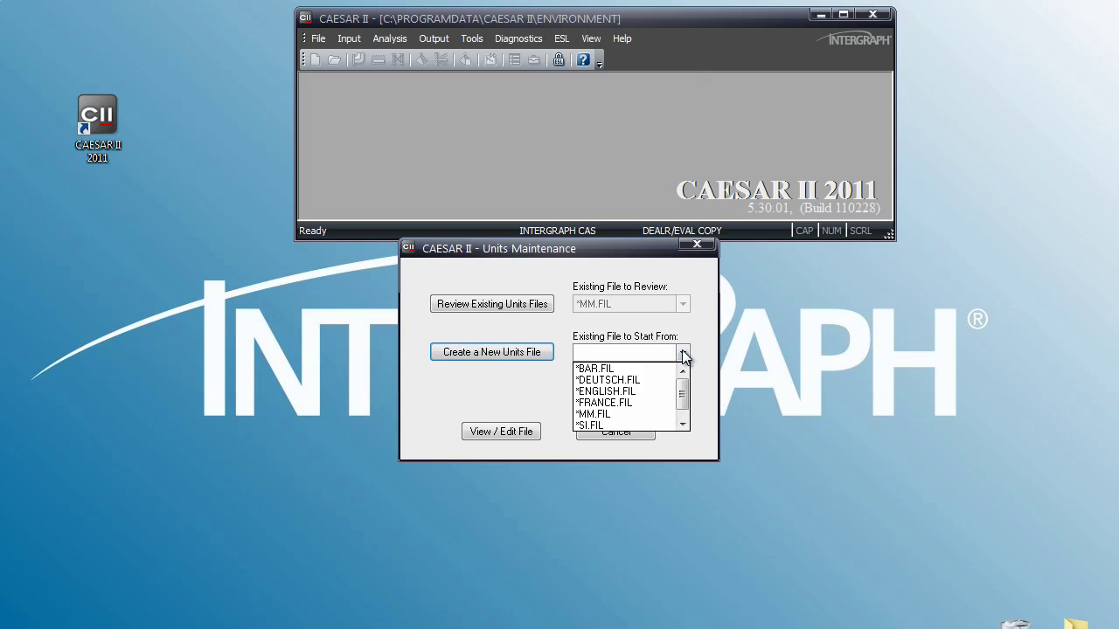
{"action": "left_click", "coordinate": [603, 414]}
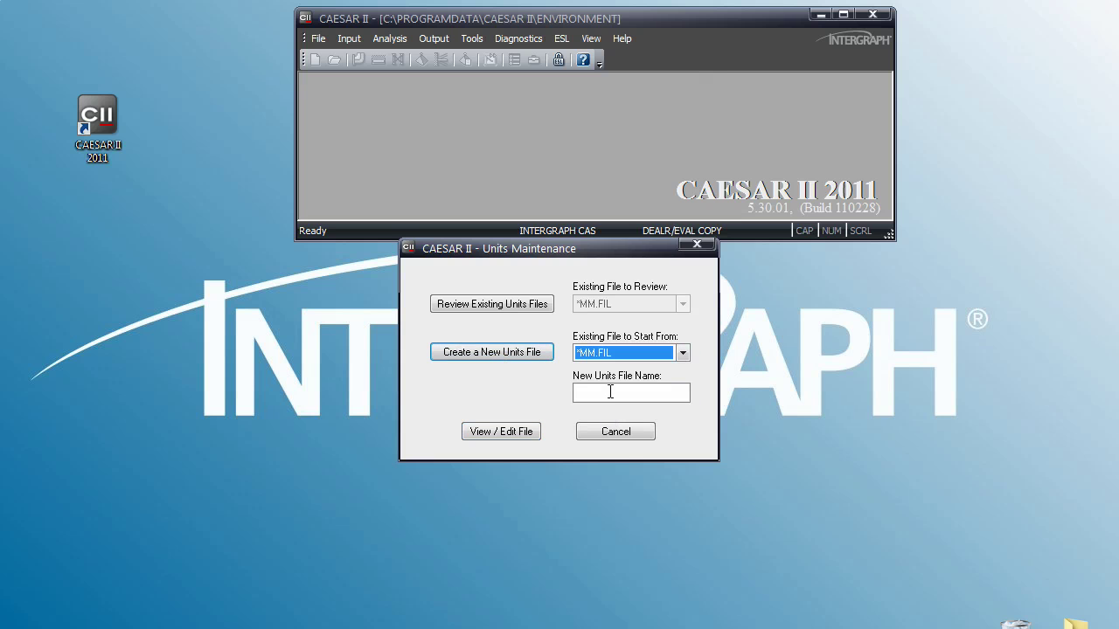
{"action": "left_click", "coordinate": [610, 390]}
{"action": "type", "text": "E"}
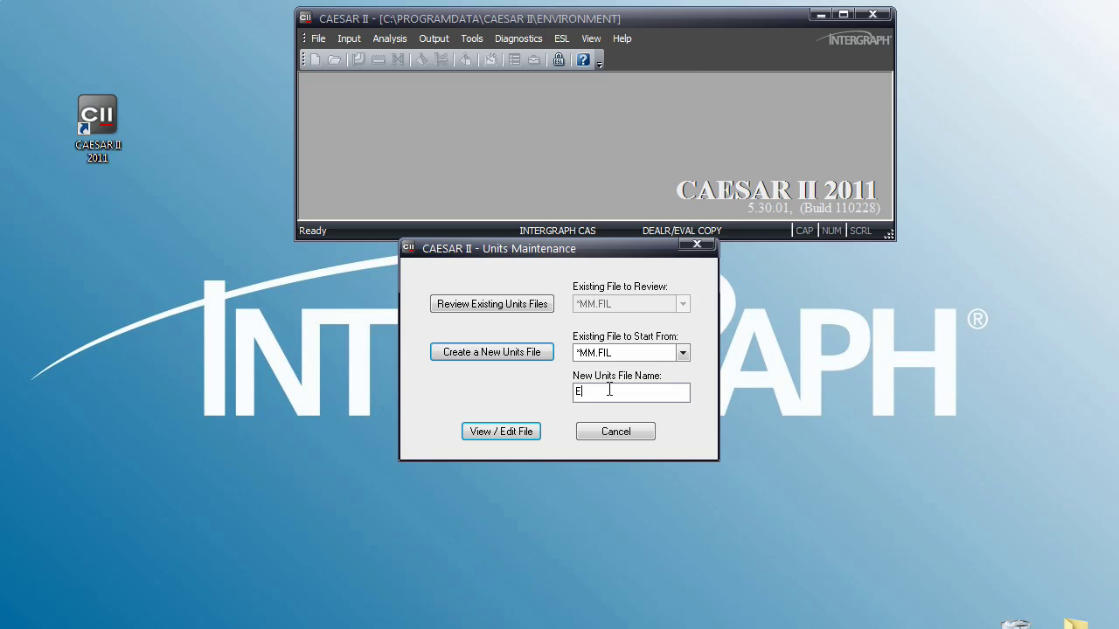
{"action": "type", "text": "uro"}
Step: In the Euro file, set Stress units to MPa and Pressure units to bar
{"action": "left_click", "coordinate": [504, 431]}
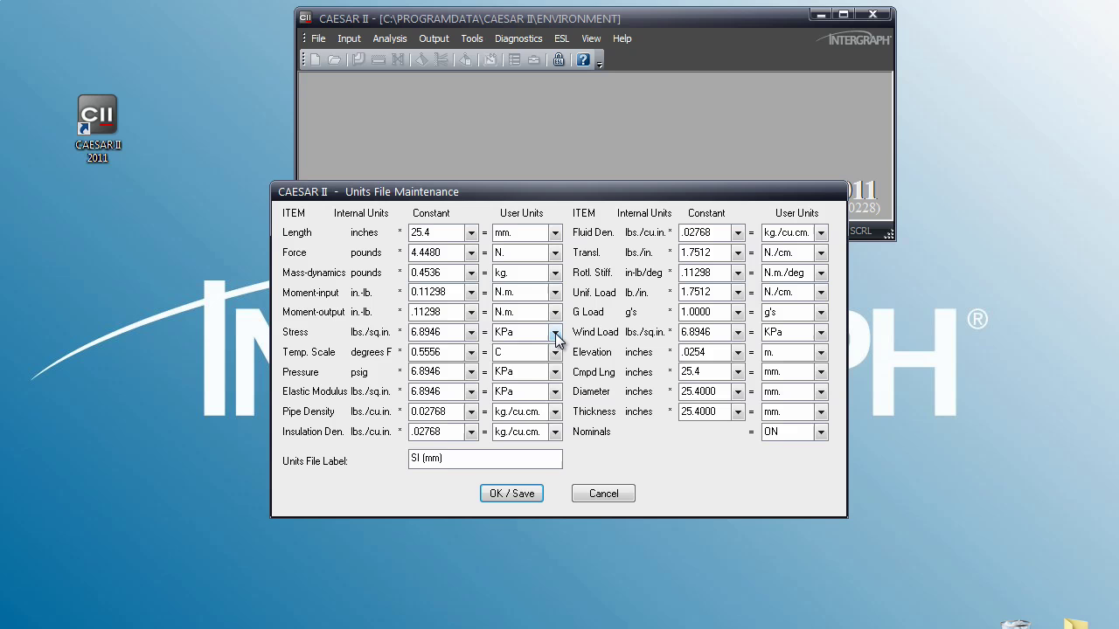
{"action": "left_click", "coordinate": [554, 332]}
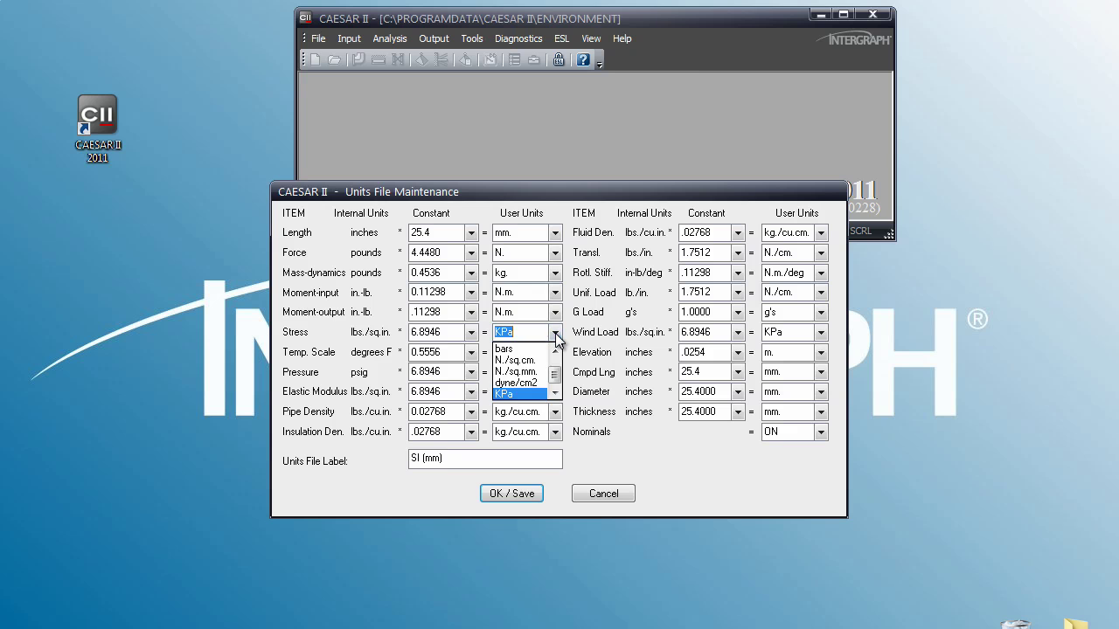
{"action": "left_click", "coordinate": [531, 371]}
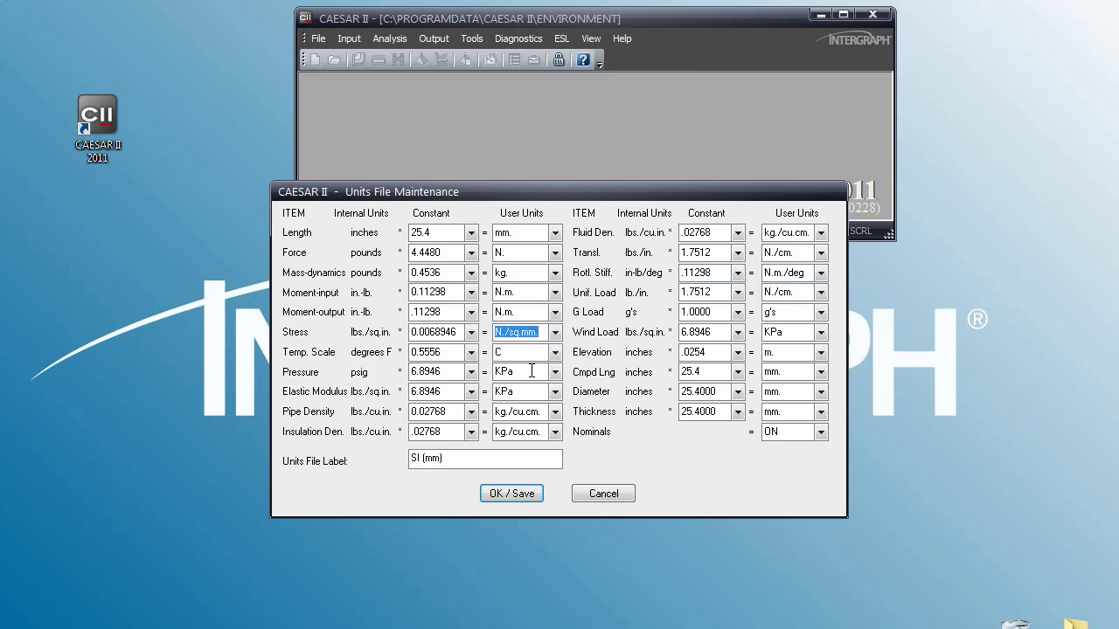
{"action": "type", "text": "MP"}
{"action": "type", "text": "a"}
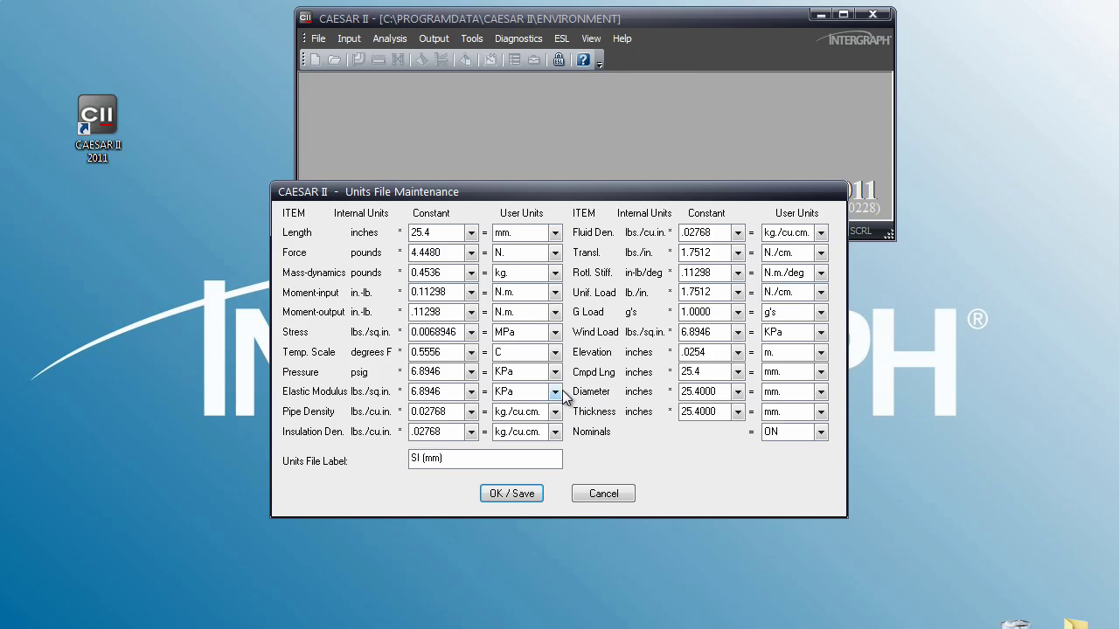
{"action": "left_click", "coordinate": [555, 372]}
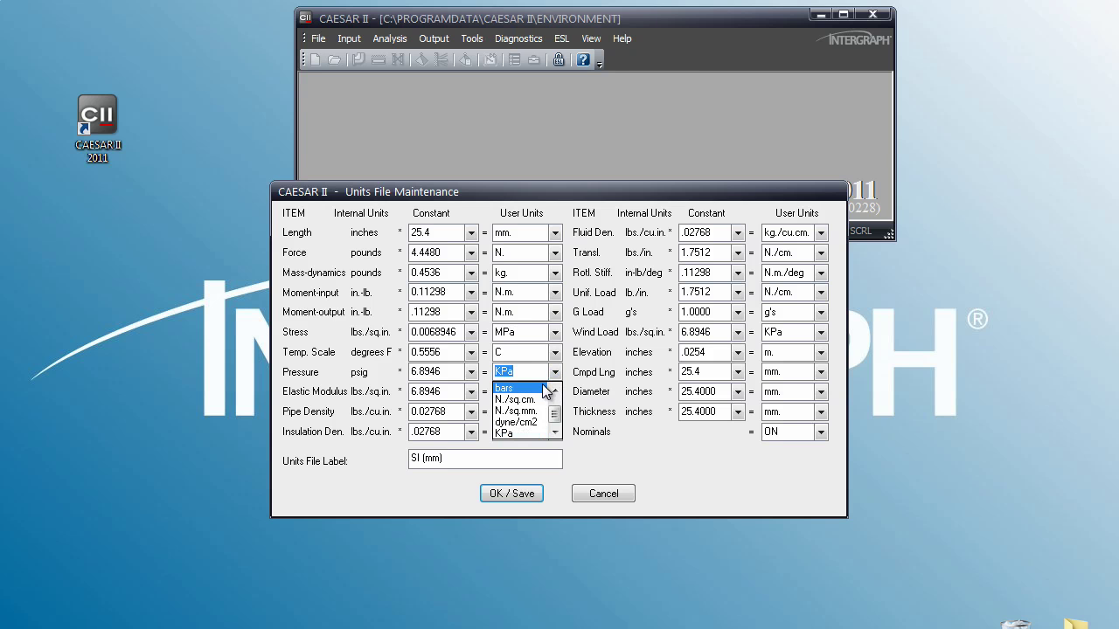
{"action": "left_click", "coordinate": [542, 389]}
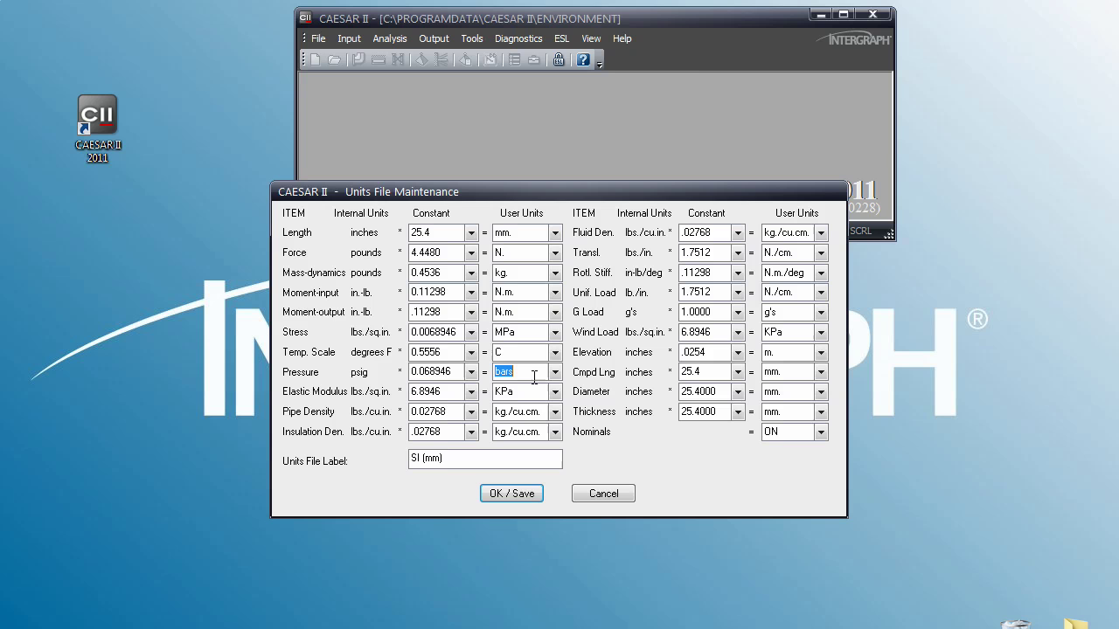
{"action": "left_click", "coordinate": [537, 372]}
{"action": "key", "text": "BackSpace"}
Step: Set Elastic Modulus to N./sq.mm., relabel the file 'Euro Units', and save it
{"action": "left_click", "coordinate": [555, 393]}
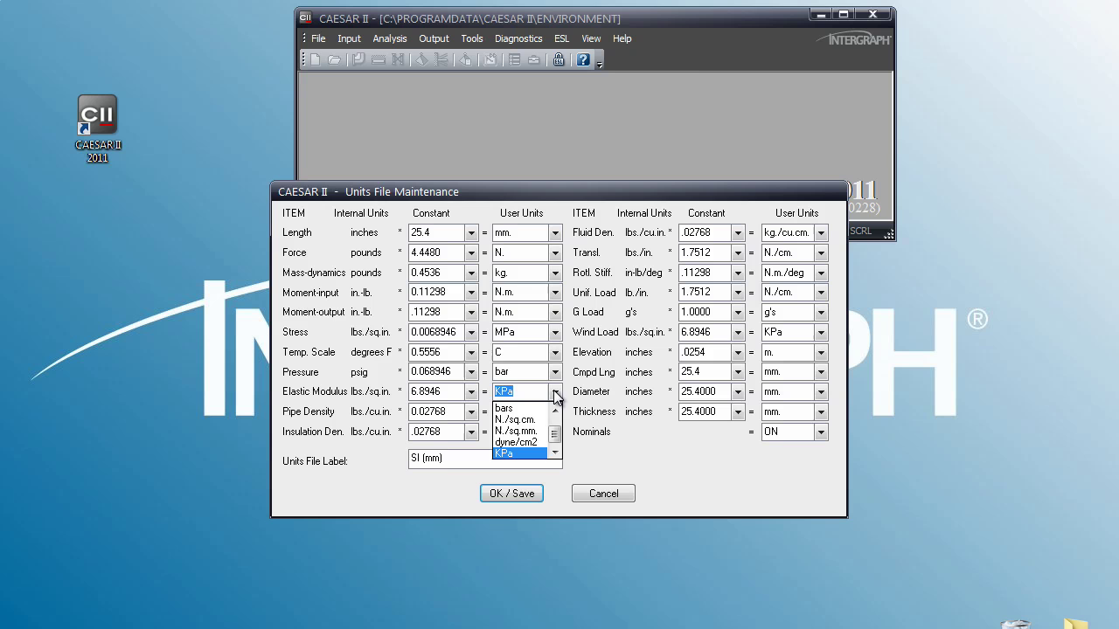
{"action": "left_click", "coordinate": [534, 432]}
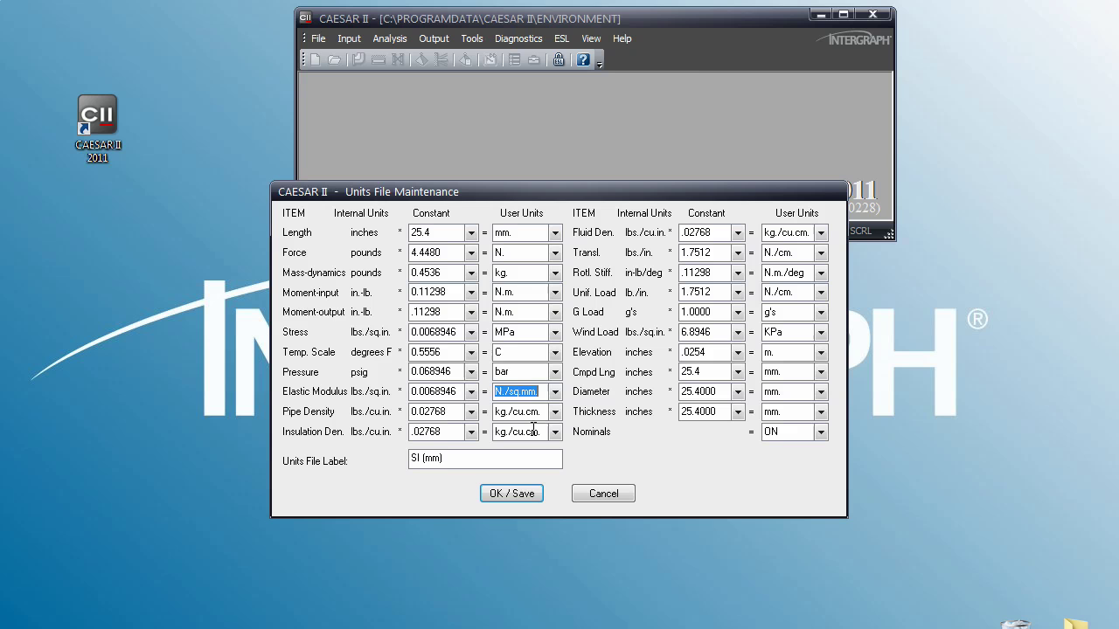
{"action": "left_click_drag", "start_coordinate": [503, 461], "coordinate": [385, 460]}
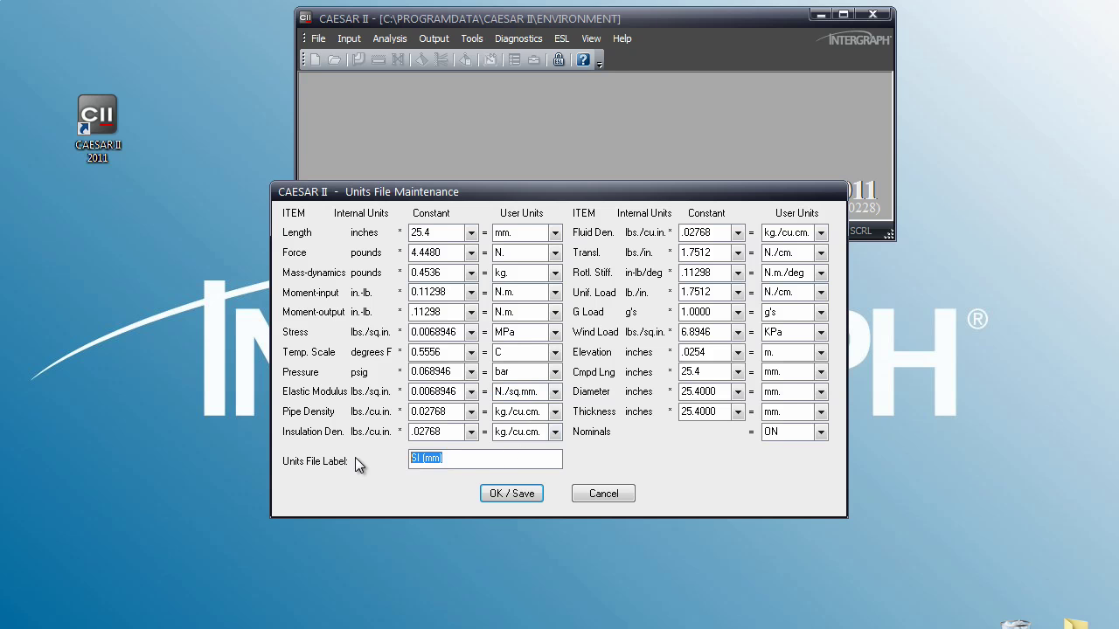
{"action": "type", "text": "Eur"}
{"action": "type", "text": "o Units"}
{"action": "left_click", "coordinate": [513, 494]}
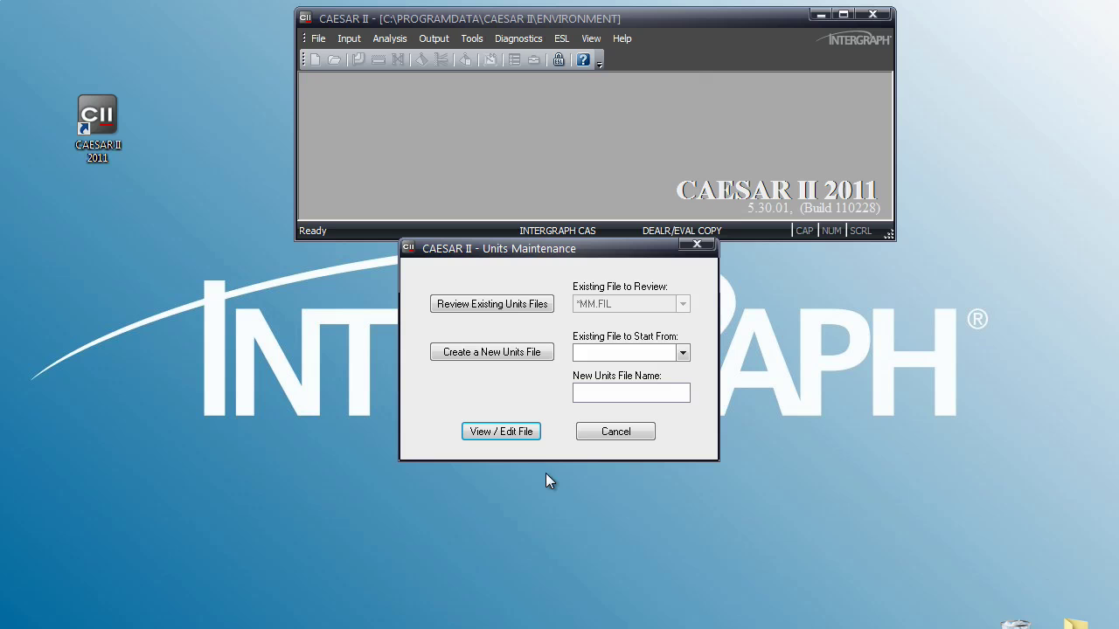
Step: Close units maintenance, briefly view the current job's piping input, then close it
{"action": "left_click", "coordinate": [600, 435]}
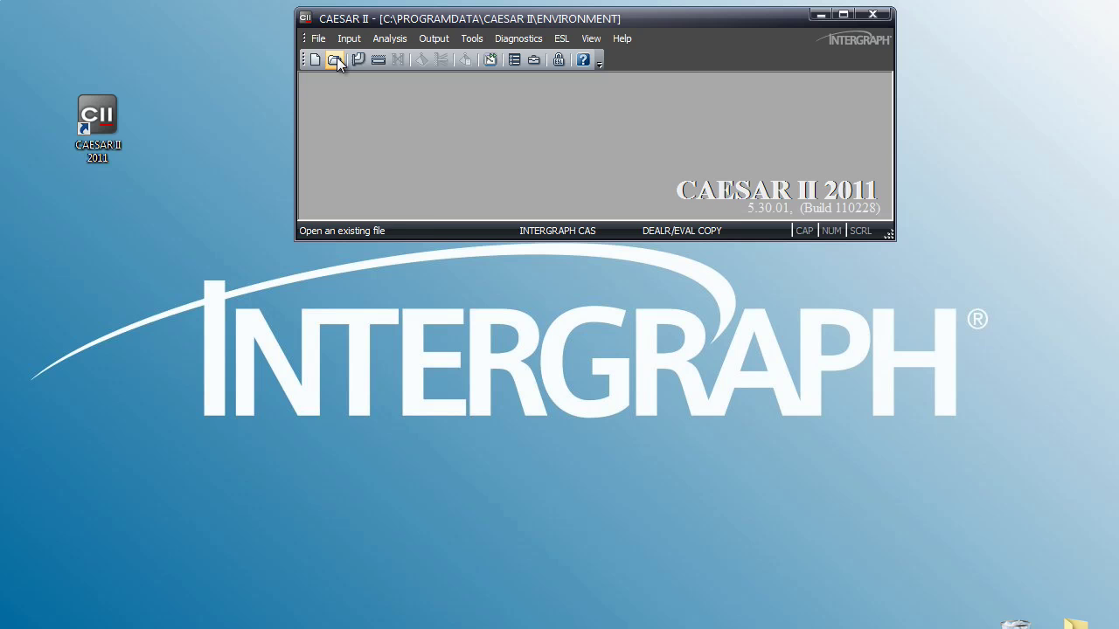
{"action": "left_click", "coordinate": [358, 59]}
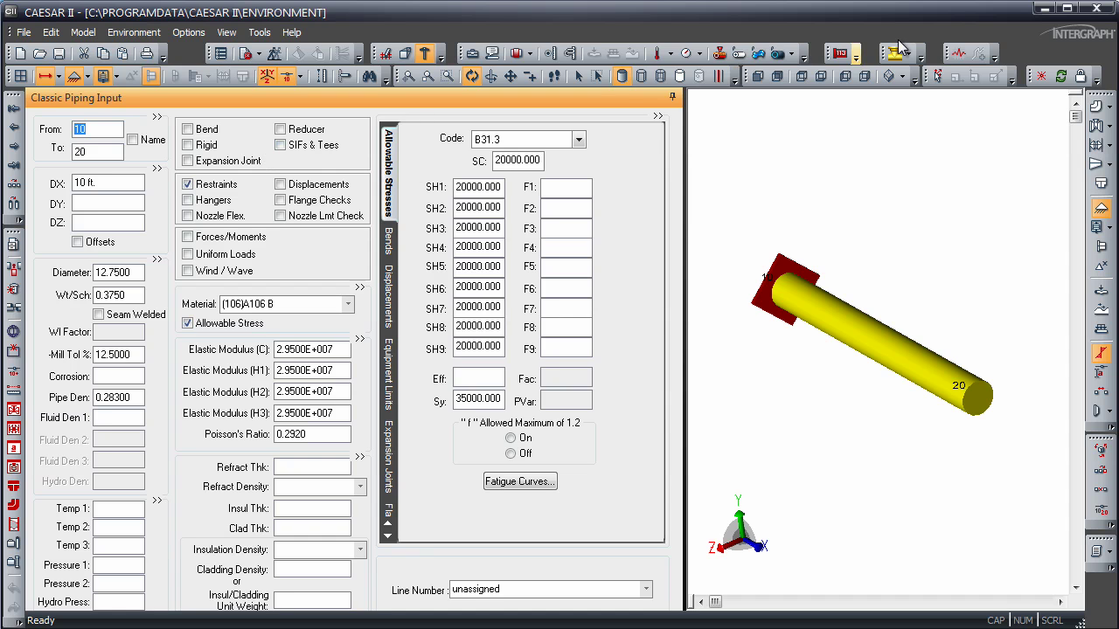
{"action": "left_click", "coordinate": [1099, 16]}
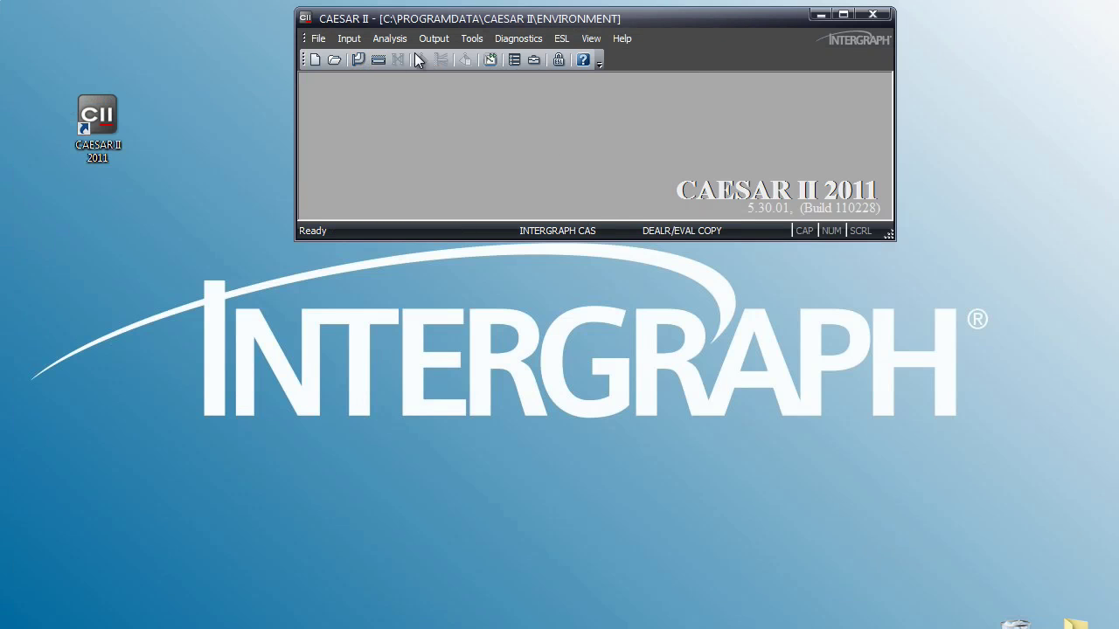
Step: Choose ENVIRONMENT.C2 as the input file for conversion to new units
{"action": "left_click", "coordinate": [467, 39]}
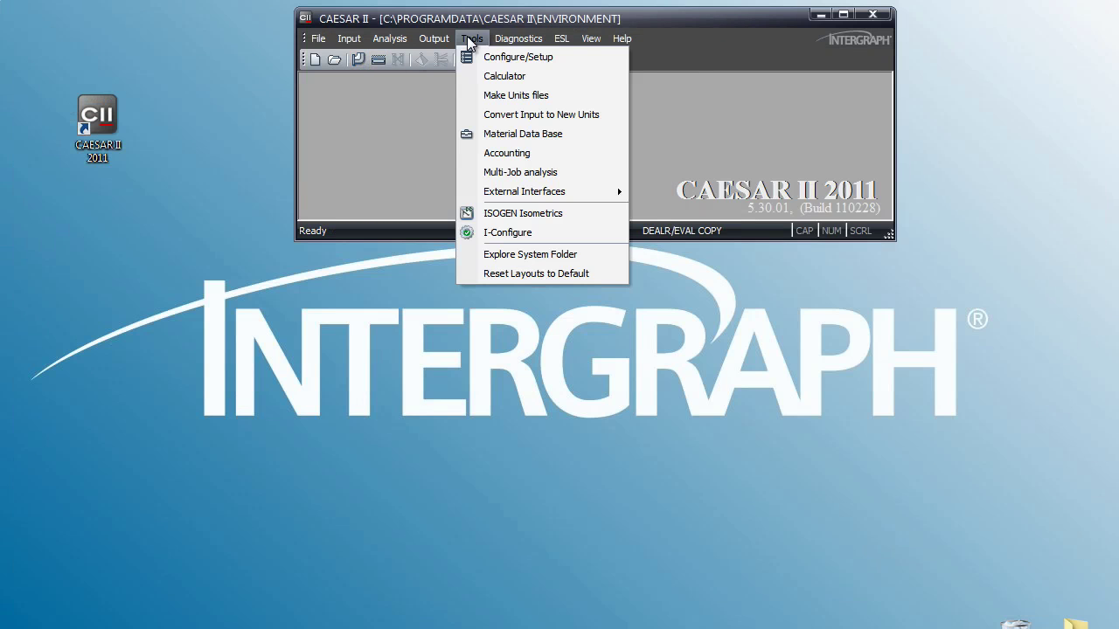
{"action": "left_click", "coordinate": [495, 121]}
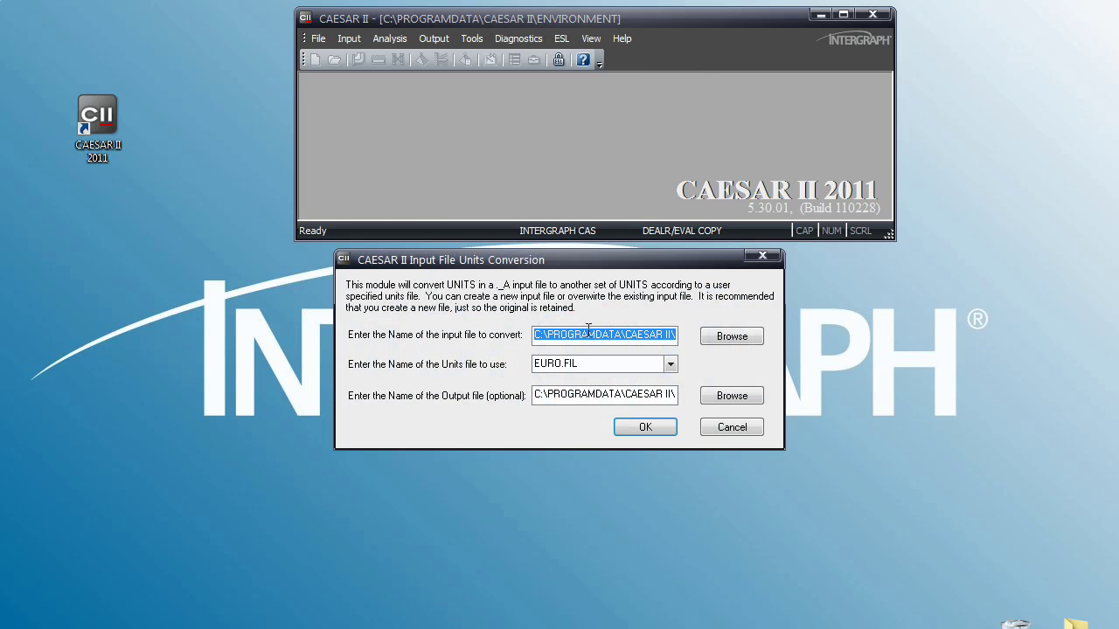
{"action": "left_click_drag", "start_coordinate": [603, 334], "coordinate": [621, 330]}
{"action": "left_click", "coordinate": [621, 333]}
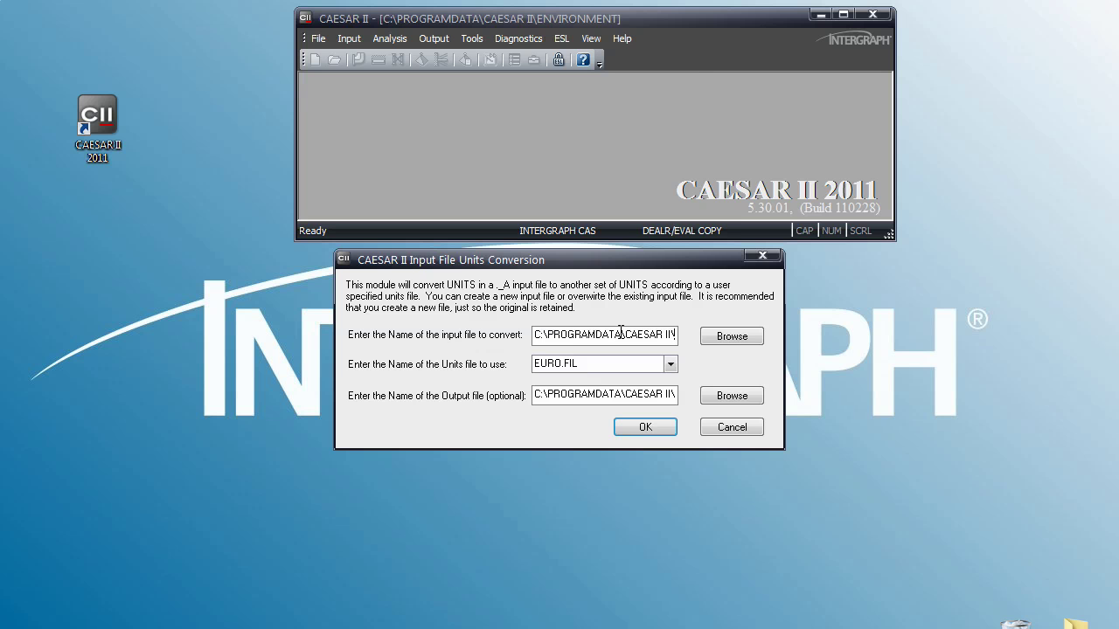
{"action": "left_click", "coordinate": [725, 337]}
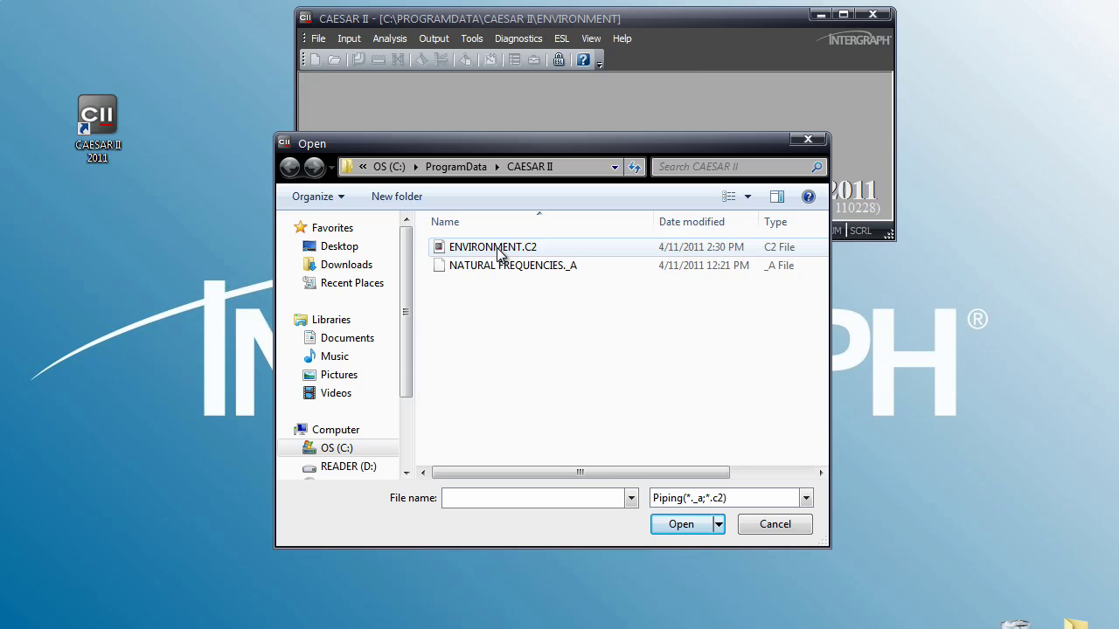
{"action": "left_click", "coordinate": [511, 247]}
{"action": "left_click", "coordinate": [681, 525]}
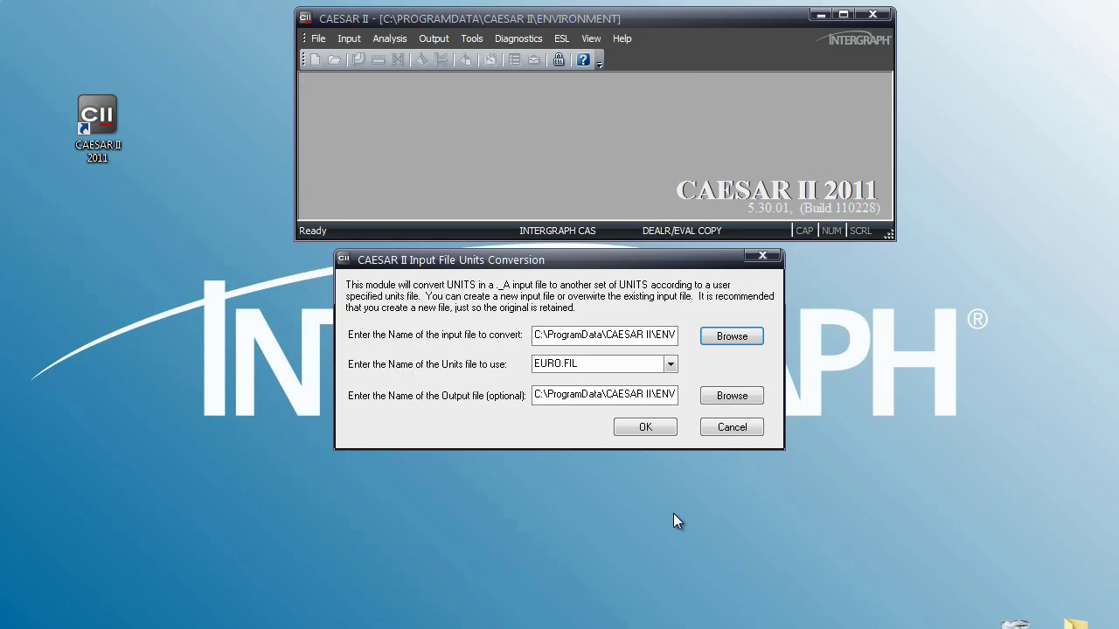
Step: Convert ENVIRONMENT.C2 to the EURO.FIL units and close the conversion dialog
{"action": "left_click", "coordinate": [658, 394]}
{"action": "key", "text": "End"}
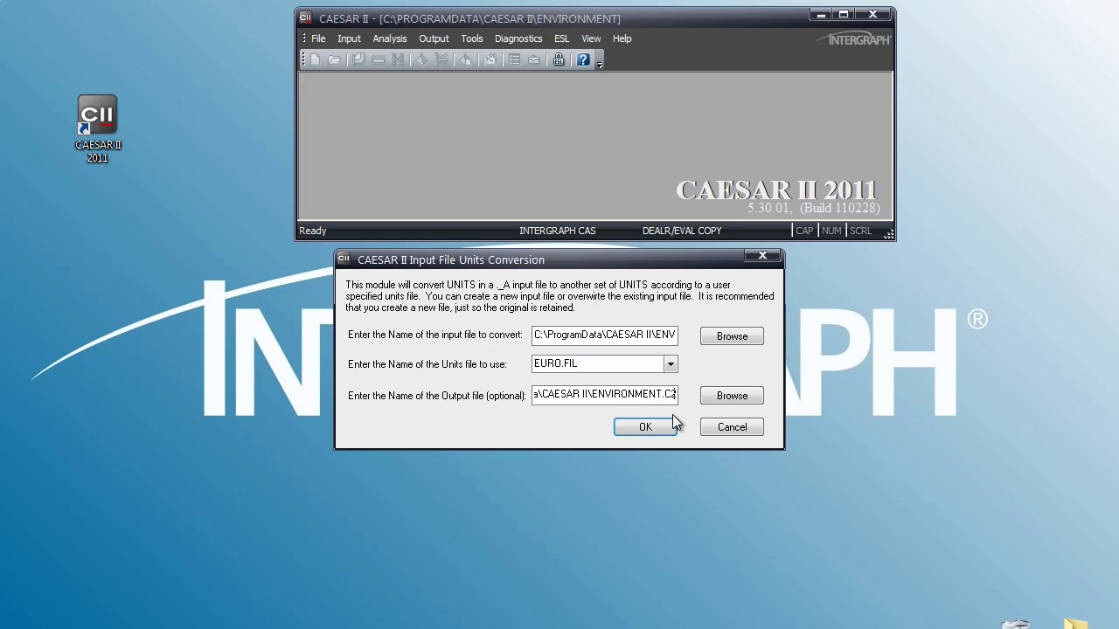
{"action": "left_click", "coordinate": [651, 425]}
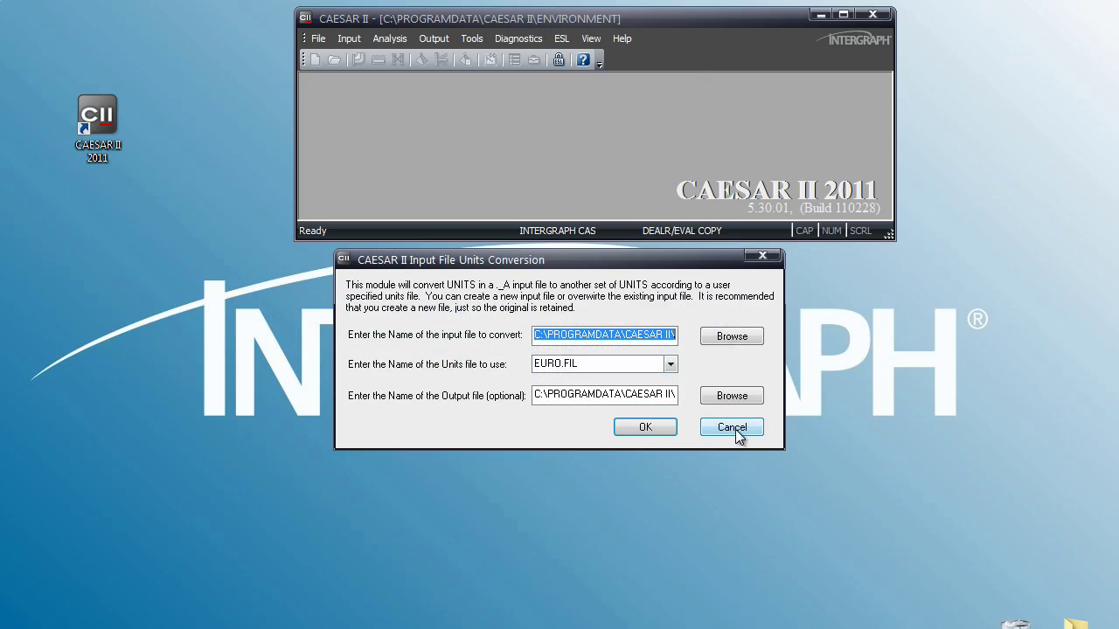
{"action": "left_click", "coordinate": [739, 427]}
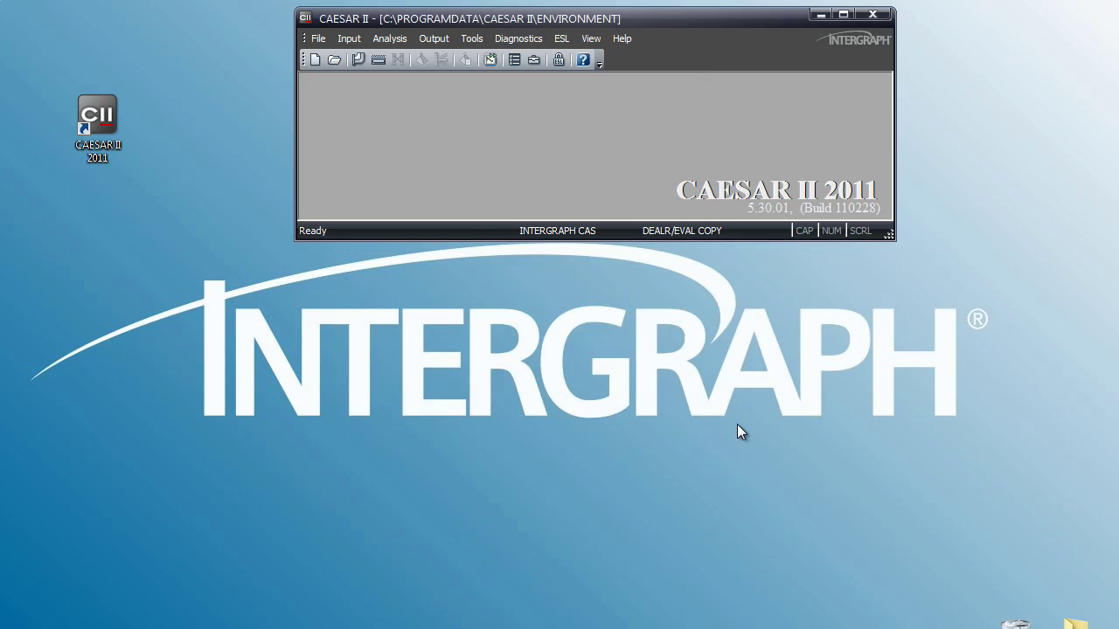
{"action": "left_click", "coordinate": [358, 59]}
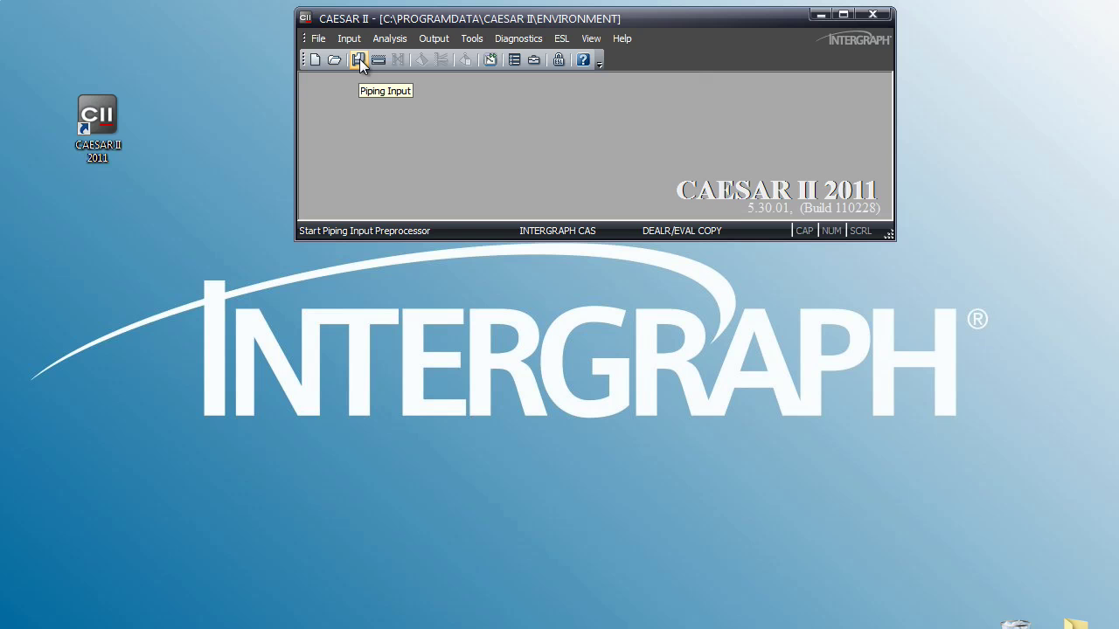
{"action": "left_click", "coordinate": [358, 59]}
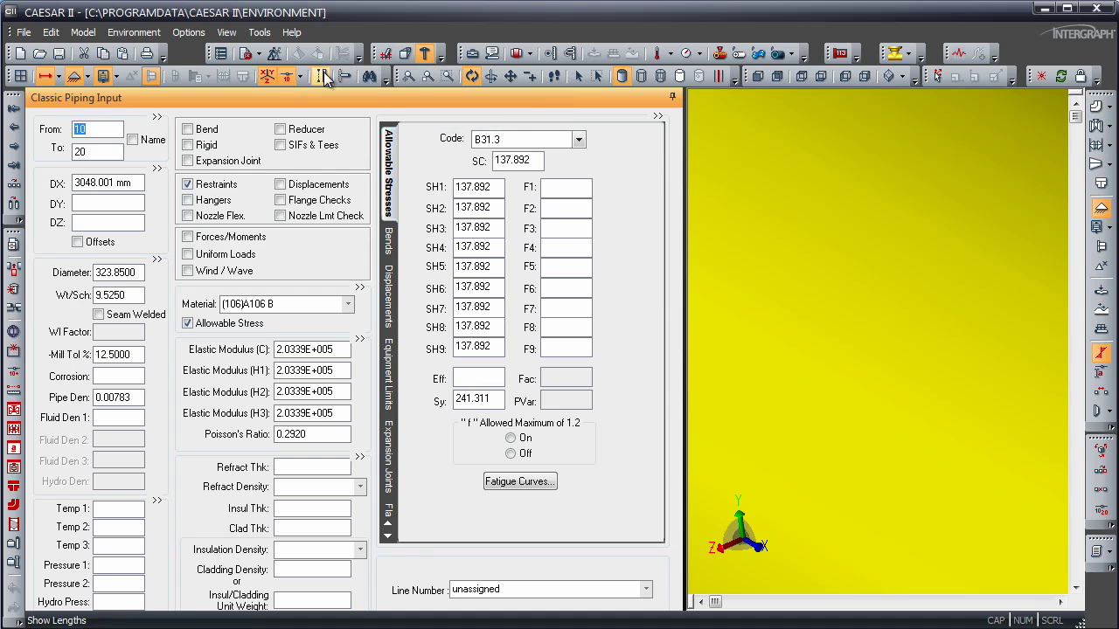
{"action": "left_click", "coordinate": [408, 76]}
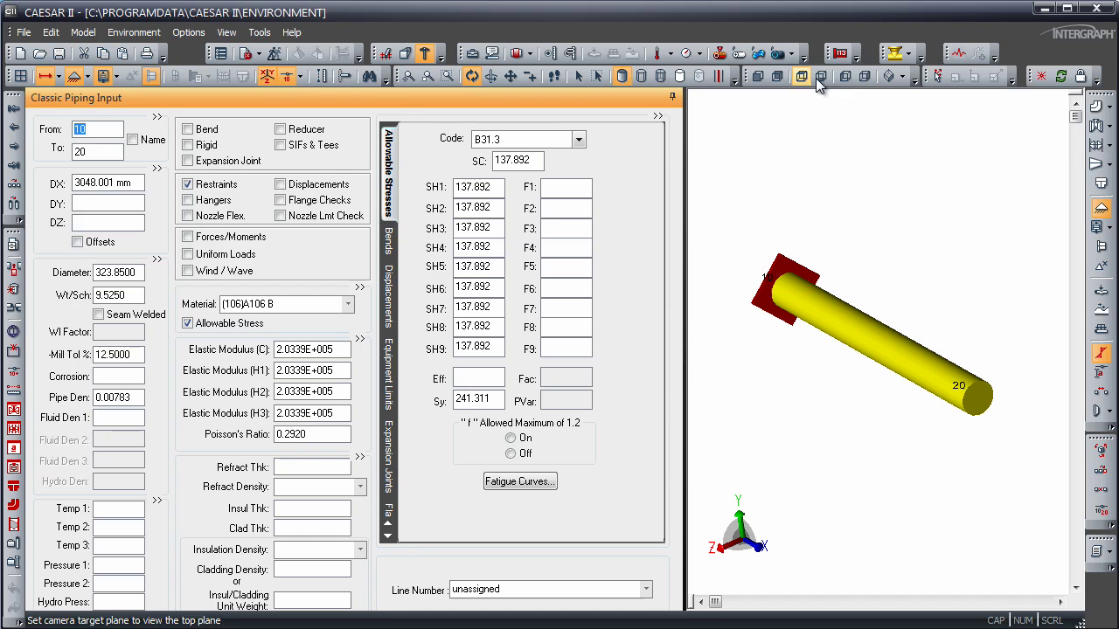
{"action": "left_click", "coordinate": [1098, 10]}
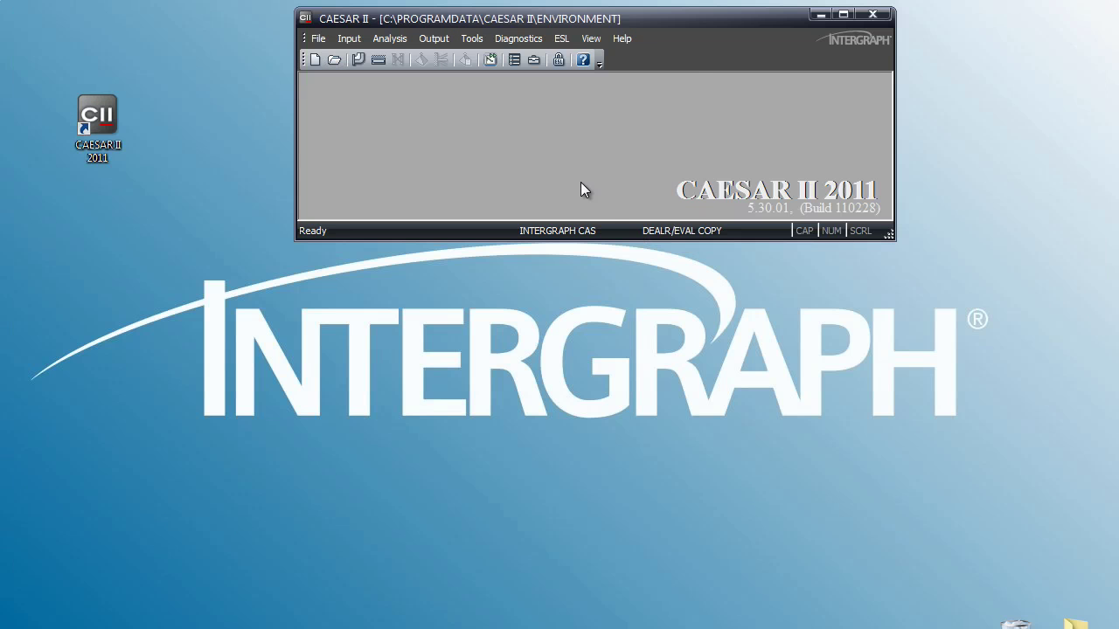
Step: Create a new job 'test', accept its English units, and close the empty piping input
{"action": "left_click", "coordinate": [316, 58]}
{"action": "type", "text": "t"}
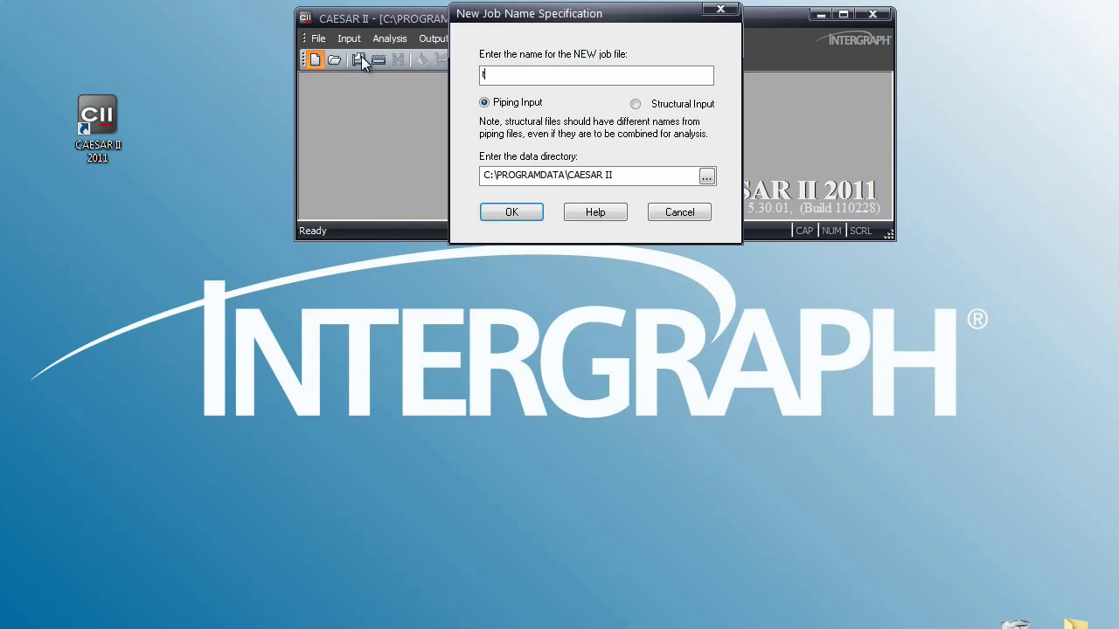
{"action": "type", "text": "est"}
{"action": "left_click", "coordinate": [519, 212]}
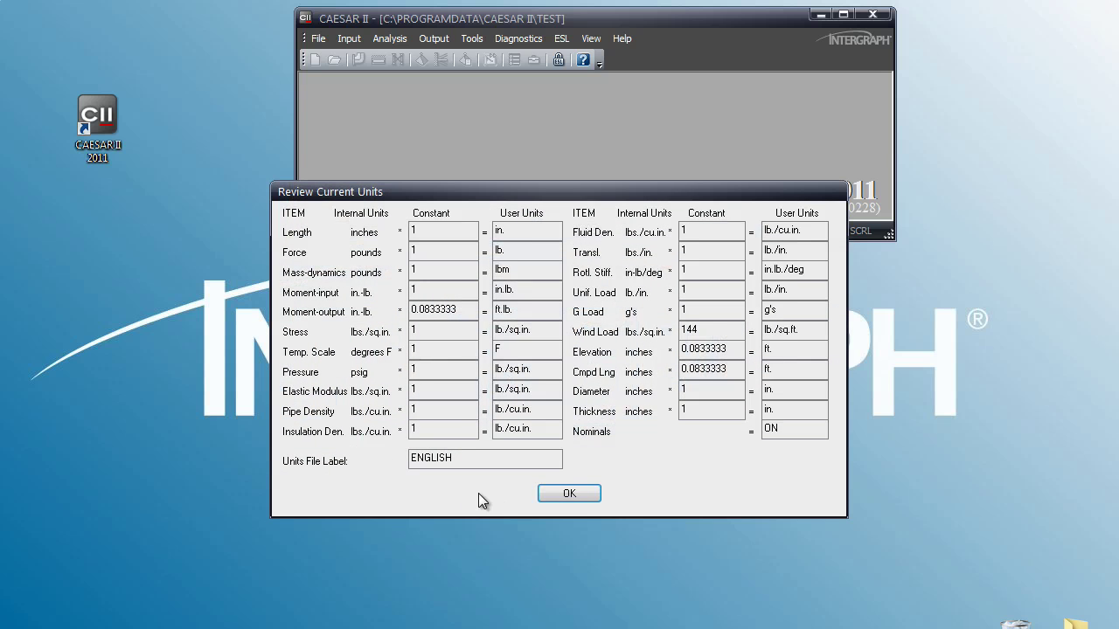
{"action": "left_click", "coordinate": [571, 494]}
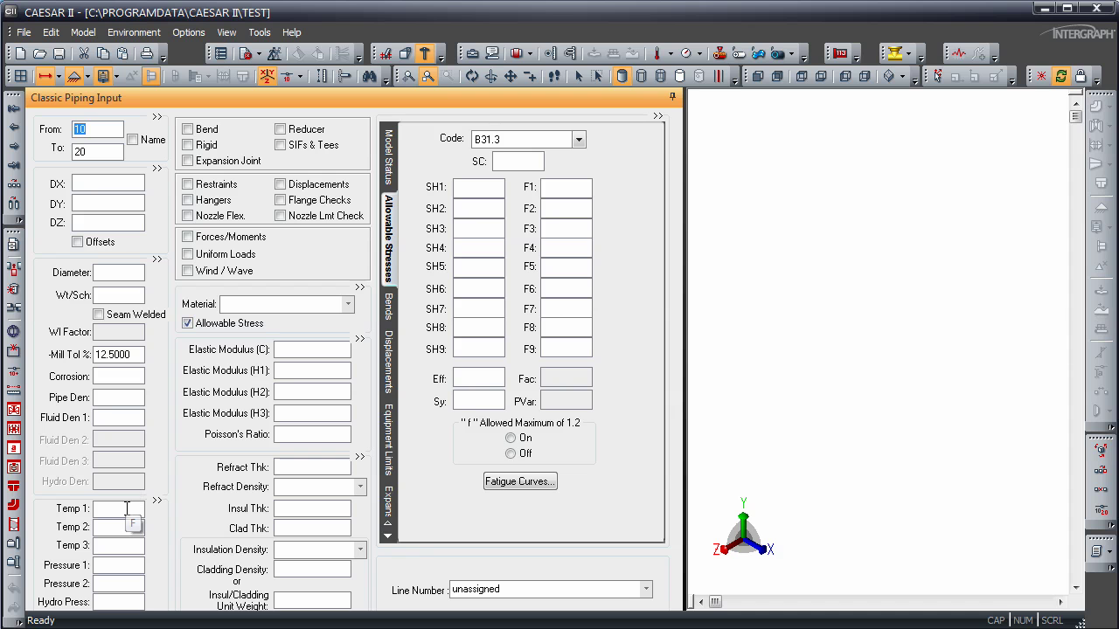
{"action": "left_click", "coordinate": [1099, 11]}
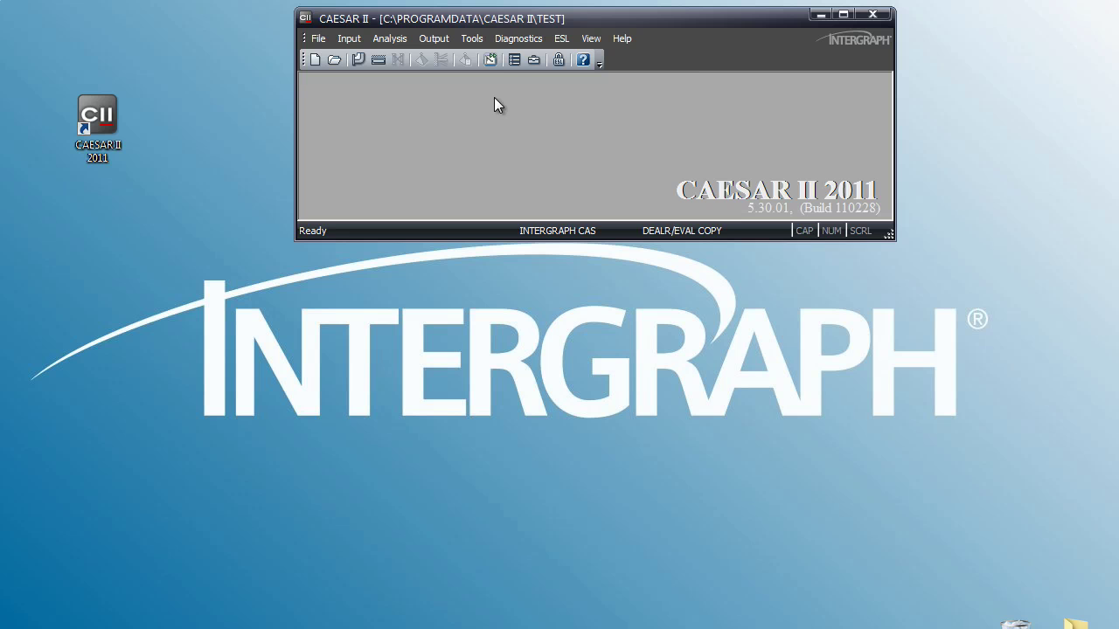
Step: Set the Database Definitions units file to EURO.FIL and save the configuration
{"action": "left_click", "coordinate": [512, 60]}
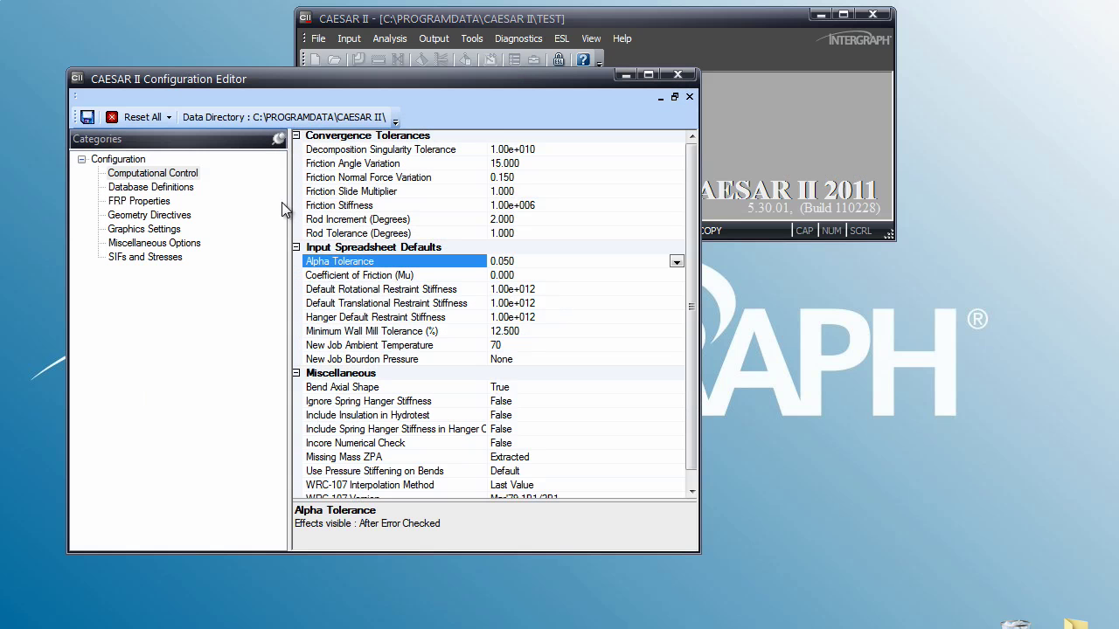
{"action": "left_click", "coordinate": [164, 189]}
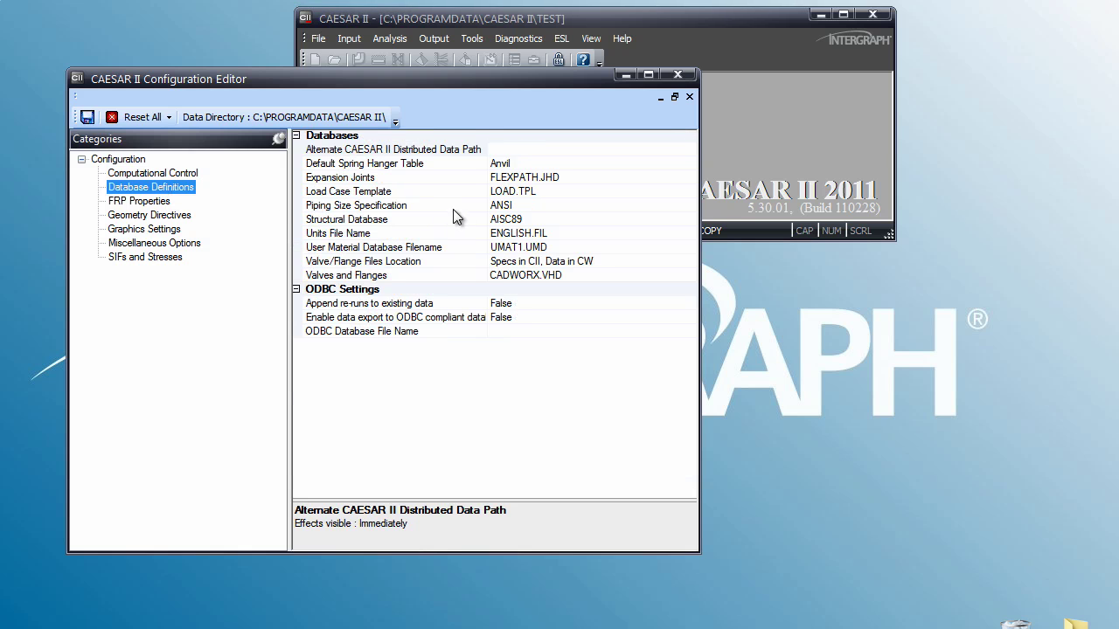
{"action": "left_click", "coordinate": [558, 234]}
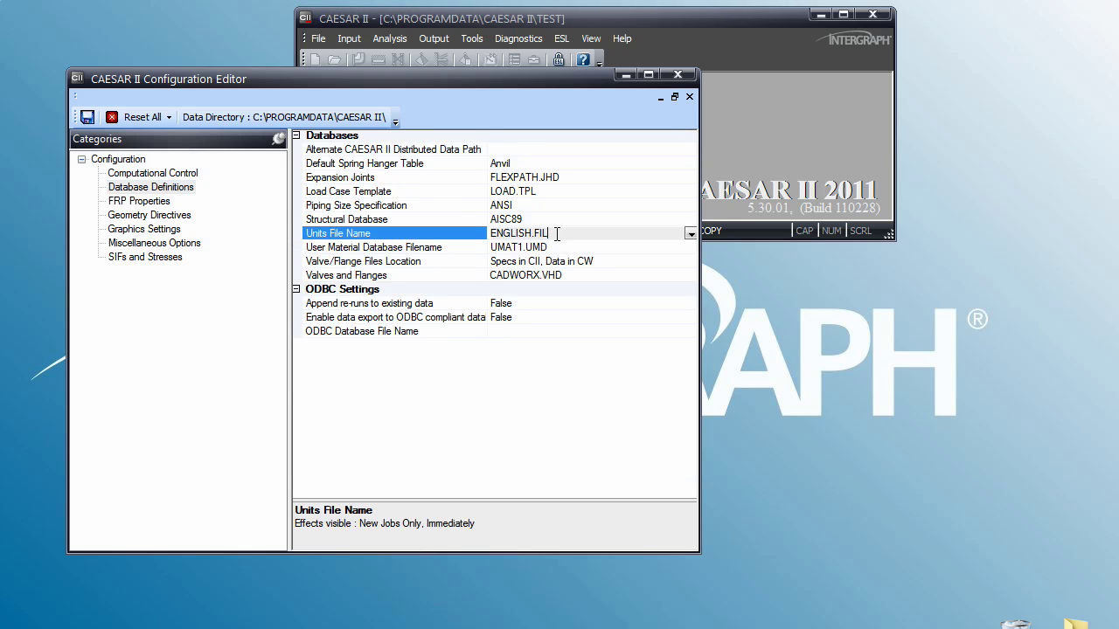
{"action": "left_click", "coordinate": [690, 234]}
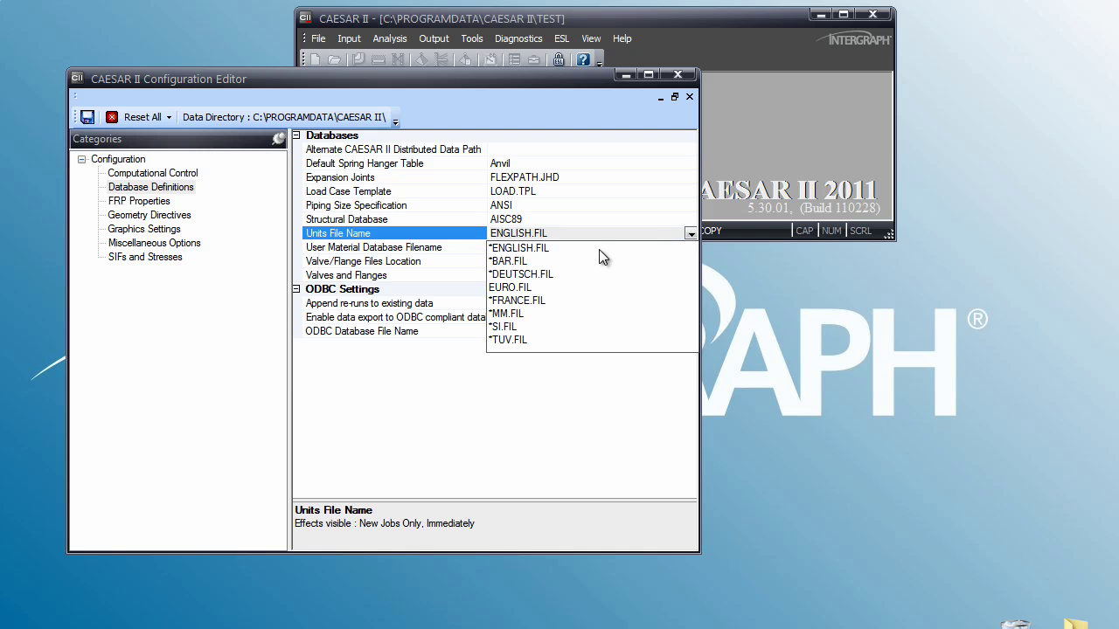
{"action": "left_click", "coordinate": [516, 291]}
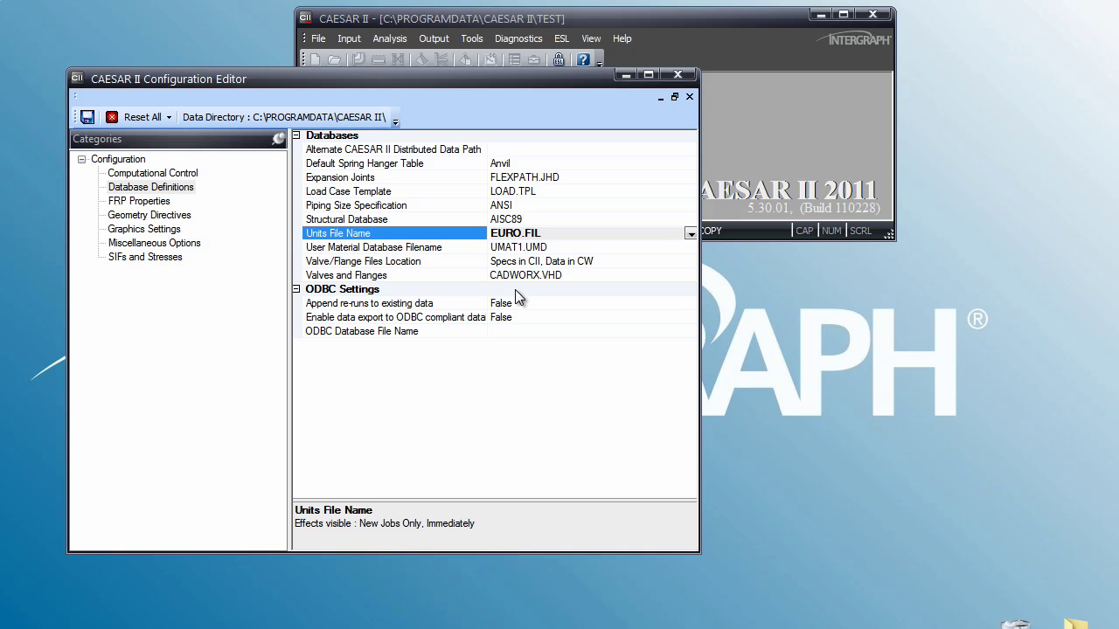
{"action": "left_click", "coordinate": [87, 117]}
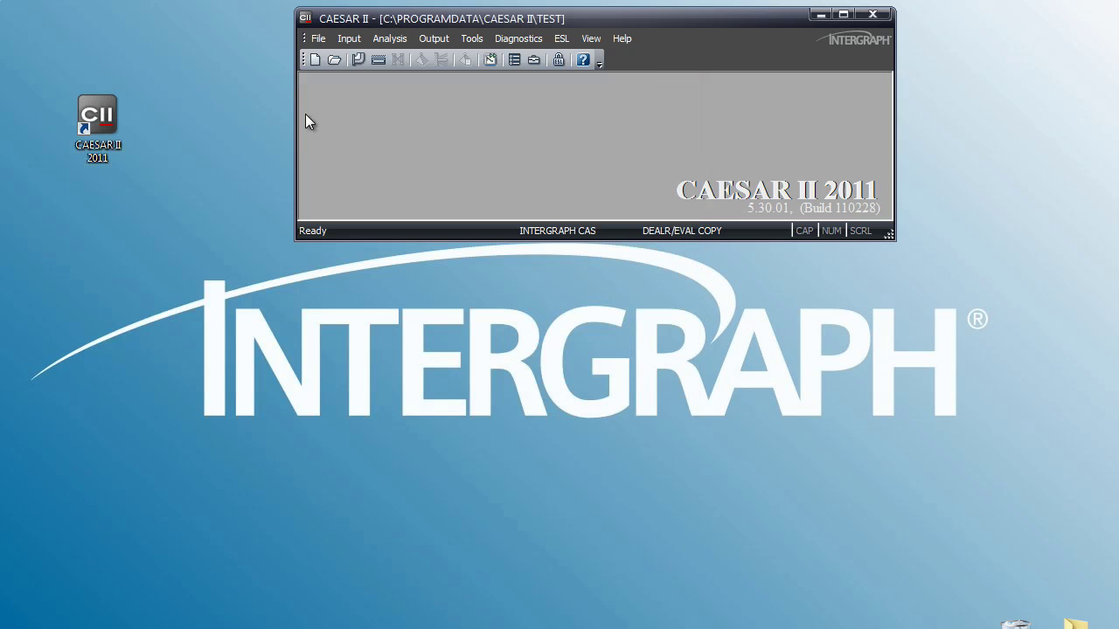
Step: Open the test job's piping input, confirm the MPa and bar units, and close it
{"action": "left_click", "coordinate": [359, 61]}
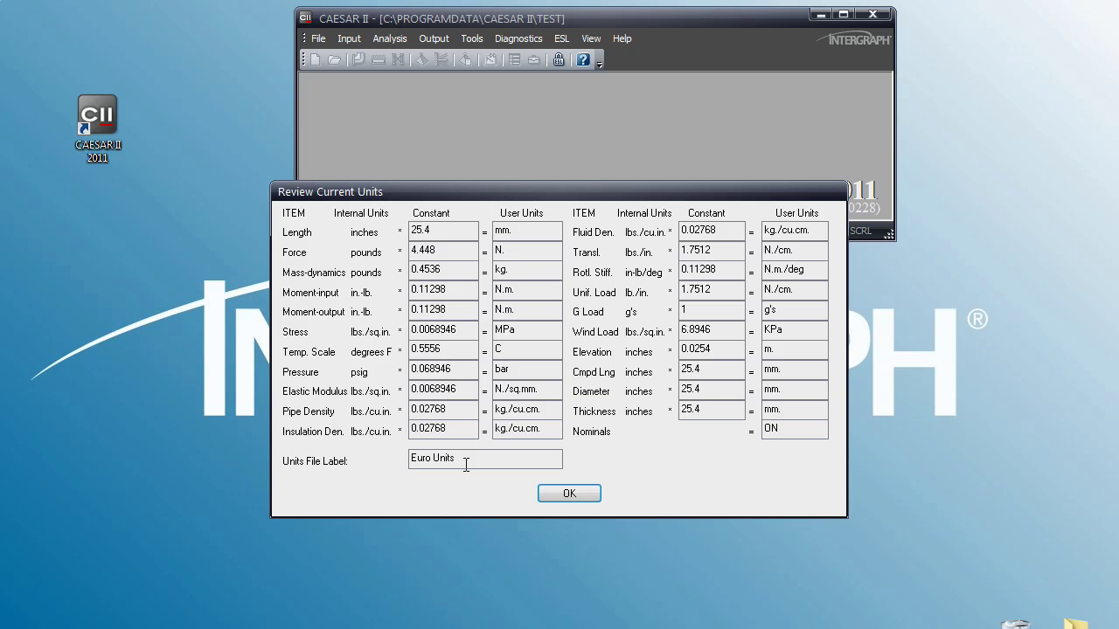
{"action": "left_click", "coordinate": [563, 494]}
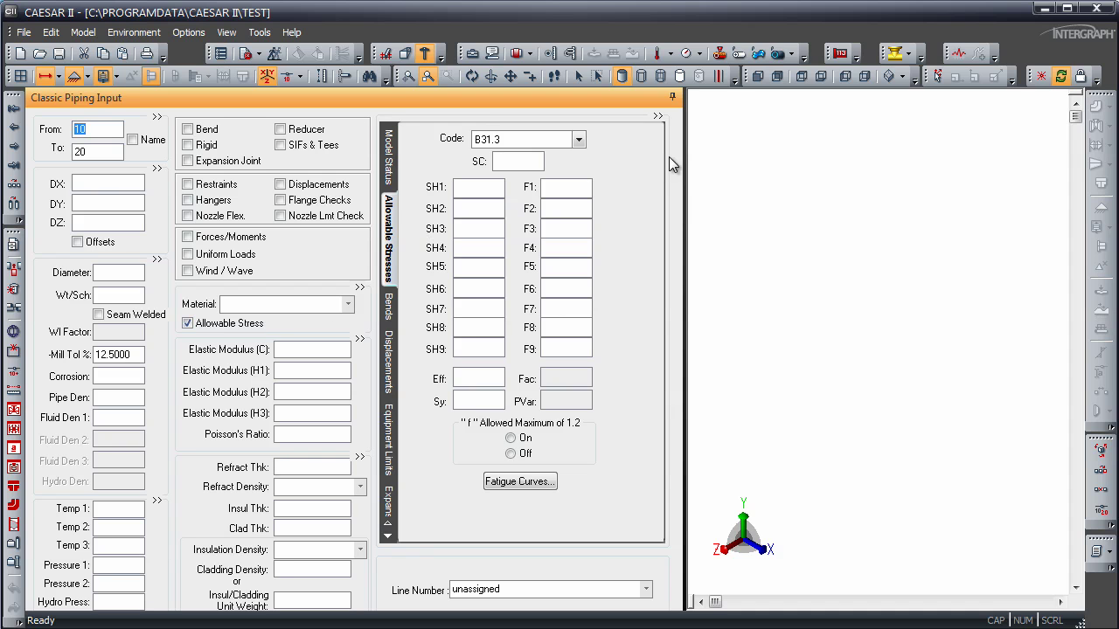
{"action": "left_click", "coordinate": [1096, 9]}
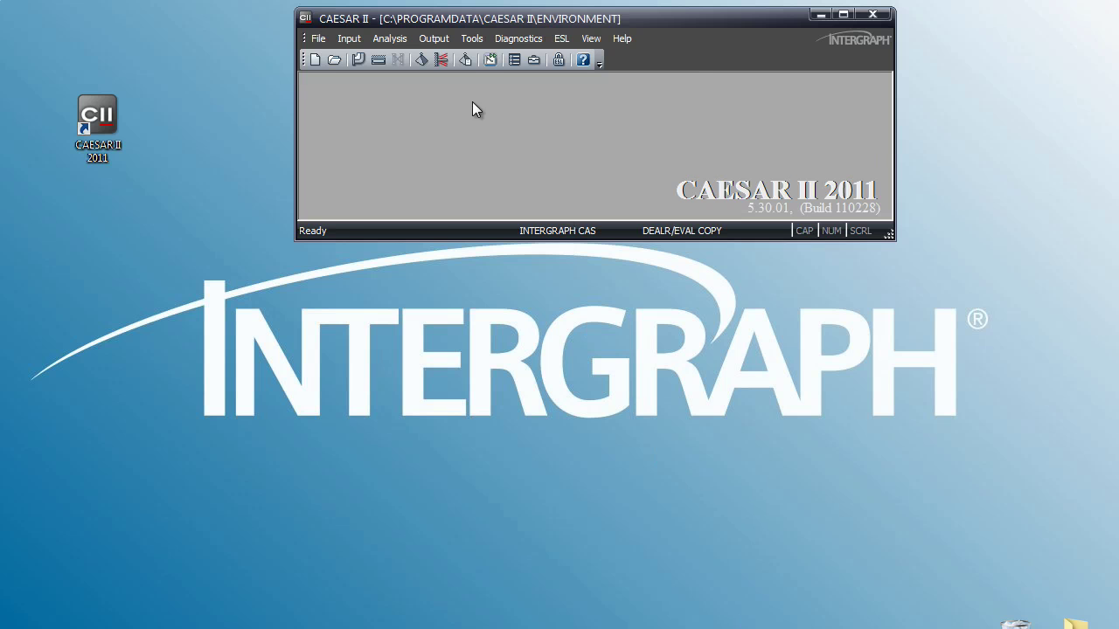
Step: Show Displacements, Restraints and Stresses reports for load case 1 (SUS) W
{"action": "left_click", "coordinate": [469, 61]}
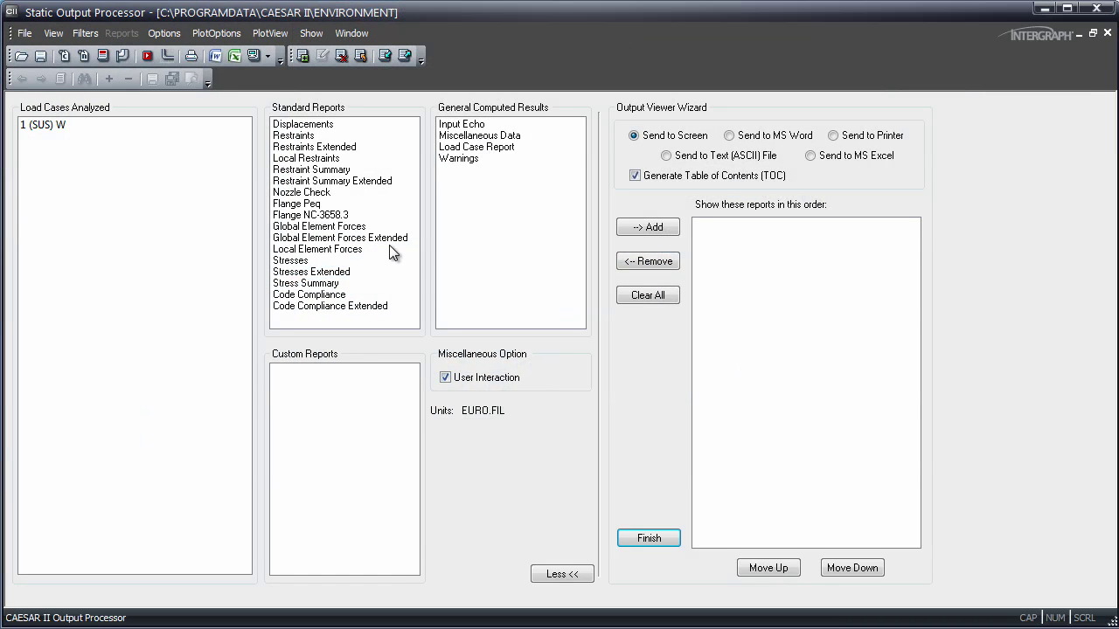
{"action": "left_click", "coordinate": [53, 125]}
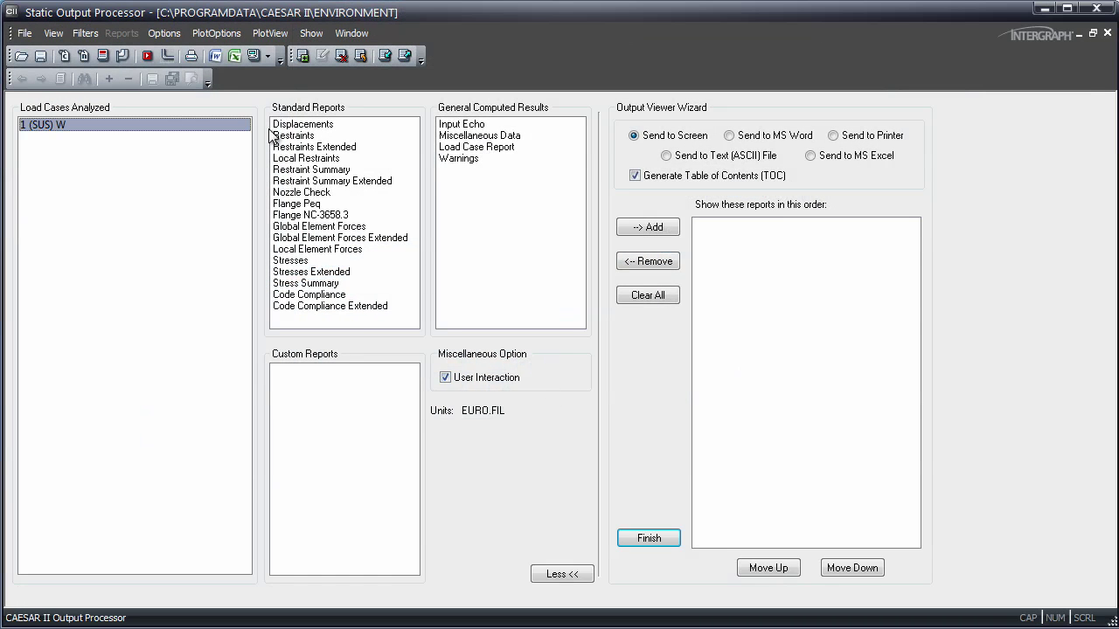
{"action": "left_click", "coordinate": [306, 128]}
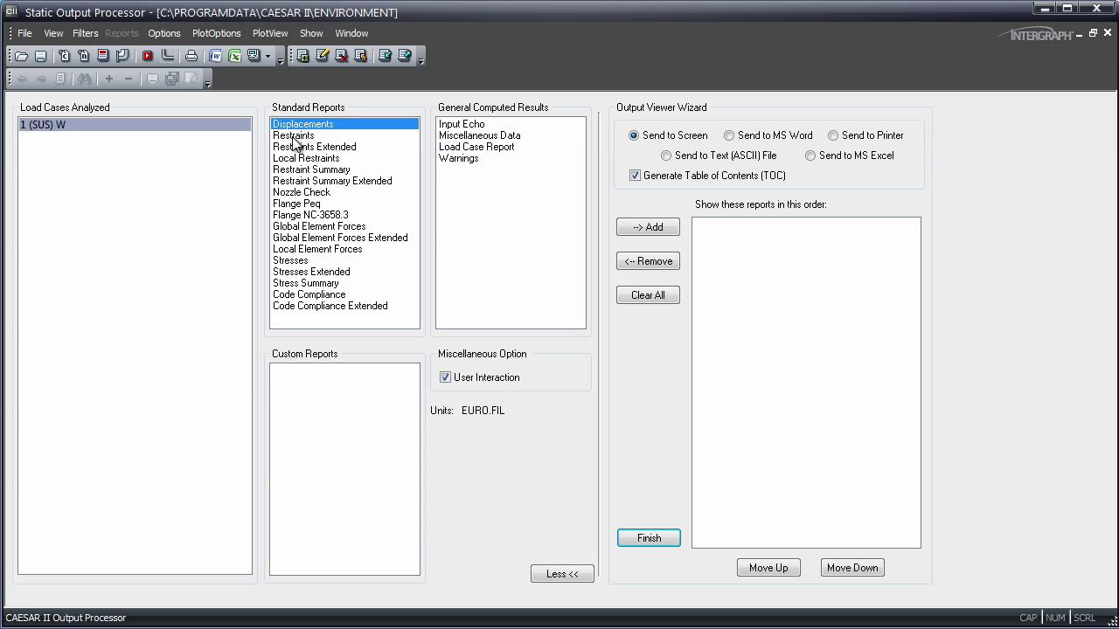
{"action": "left_click", "coordinate": [293, 138], "text": "ctrl"}
{"action": "left_click", "coordinate": [295, 261], "text": "ctrl"}
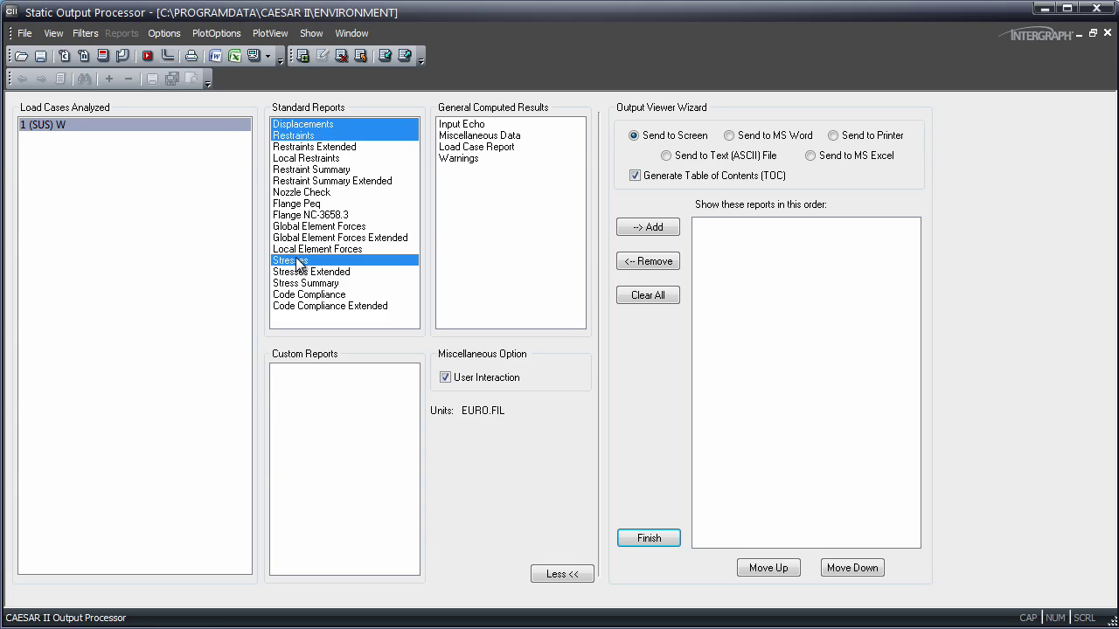
{"action": "left_click", "coordinate": [251, 58]}
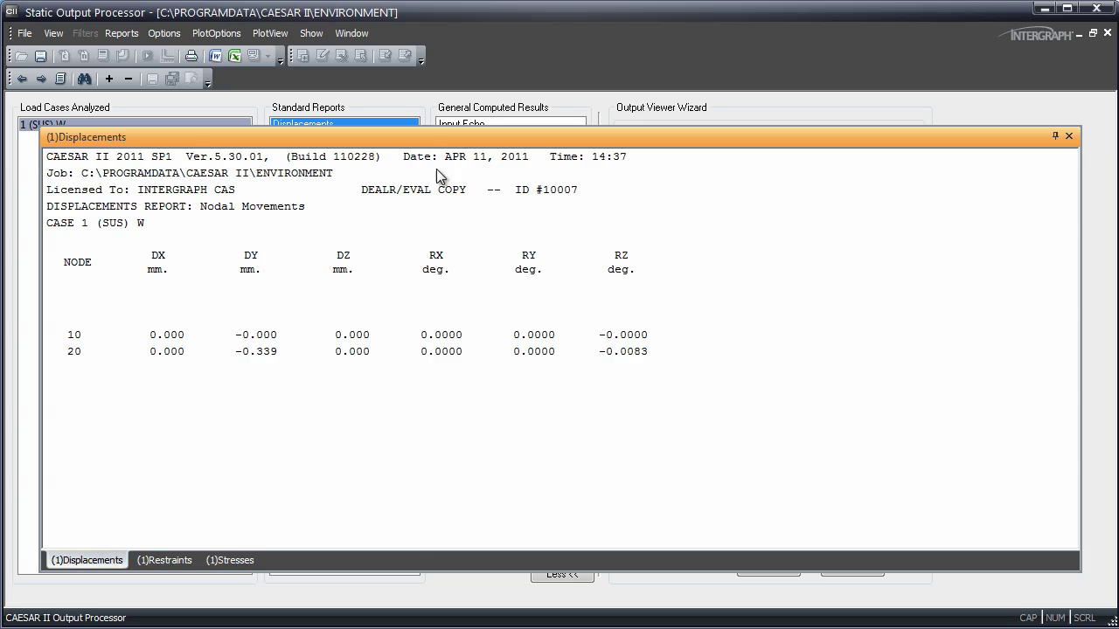
Step: Check the Restraints and Stresses reports in Euro units, then close the output processor
{"action": "left_click", "coordinate": [156, 562]}
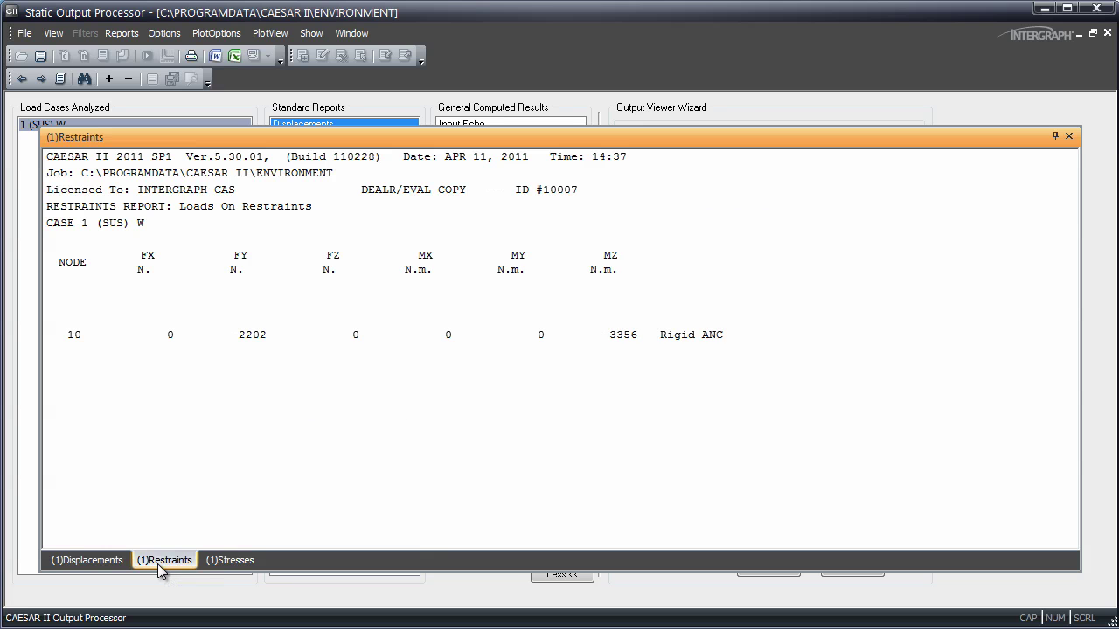
{"action": "left_click", "coordinate": [225, 560]}
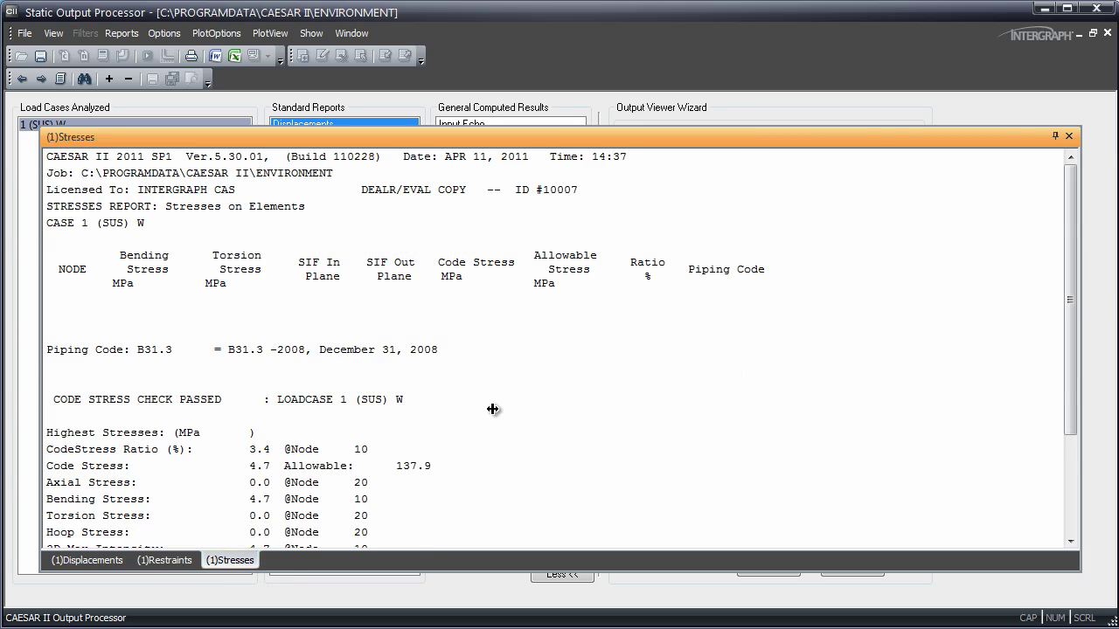
{"action": "left_click_drag", "start_coordinate": [1071, 300], "coordinate": [1084, 404]}
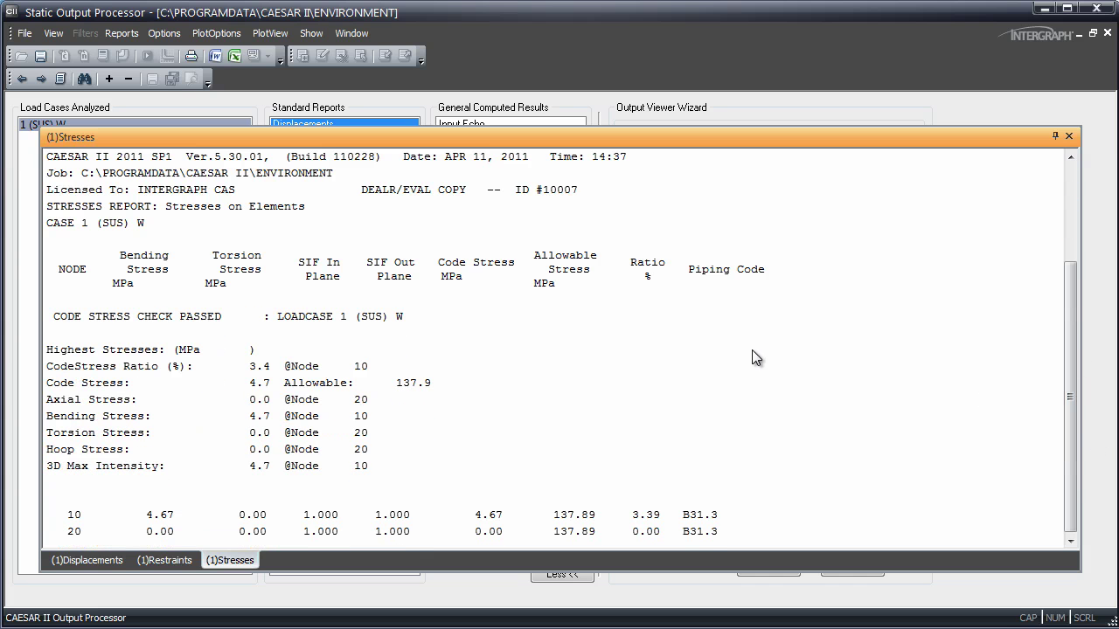
{"action": "left_click", "coordinate": [1069, 136]}
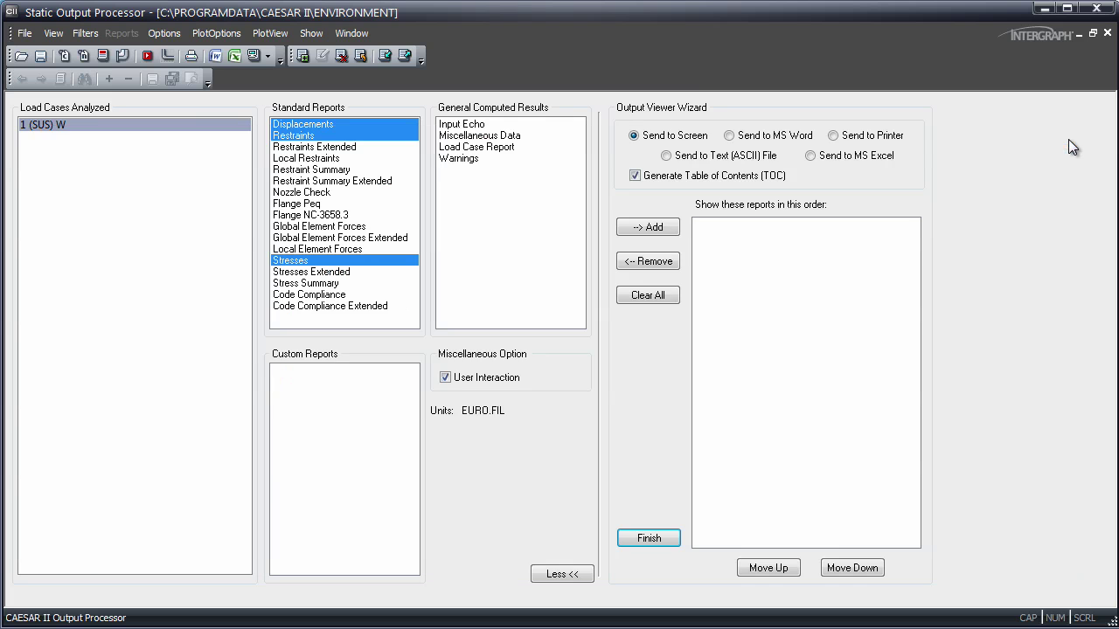
{"action": "left_click", "coordinate": [1096, 12]}
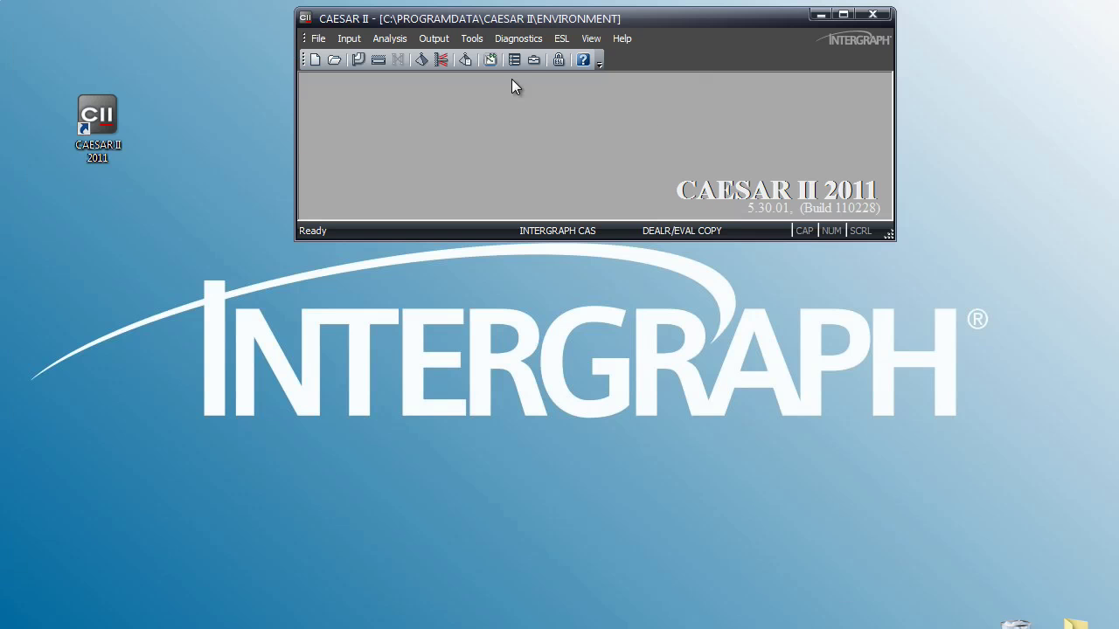
Step: Change the Database Definitions units file from EURO.FIL to ENGLISH.FIL and save the configuration
{"action": "left_click", "coordinate": [514, 59]}
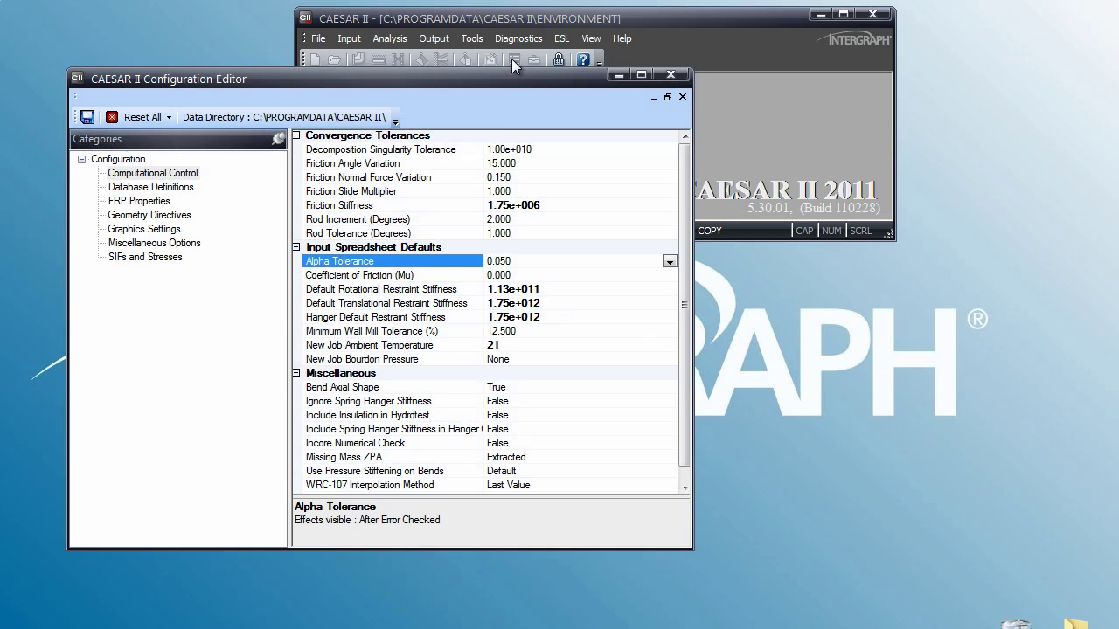
{"action": "left_click", "coordinate": [145, 187]}
{"action": "left_click", "coordinate": [555, 232]}
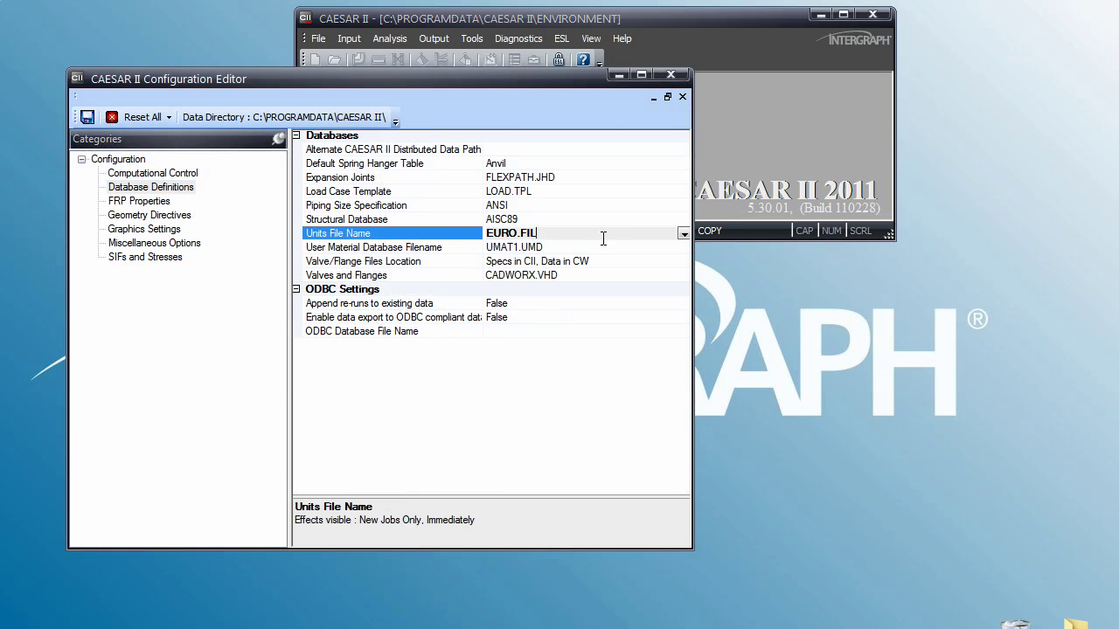
{"action": "left_click", "coordinate": [683, 234]}
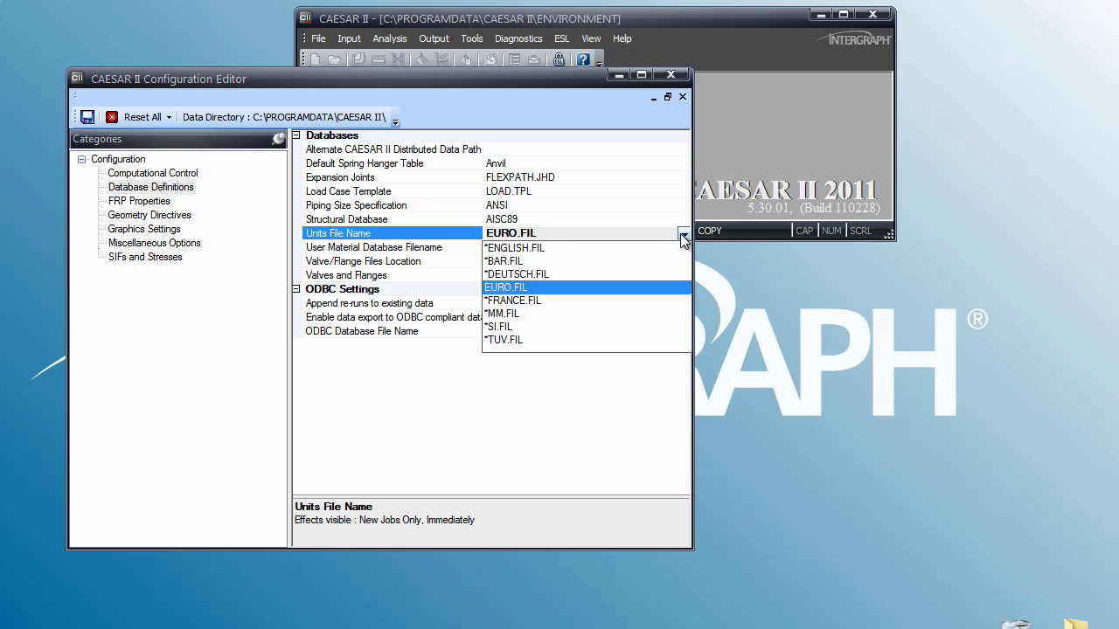
{"action": "left_click", "coordinate": [530, 248]}
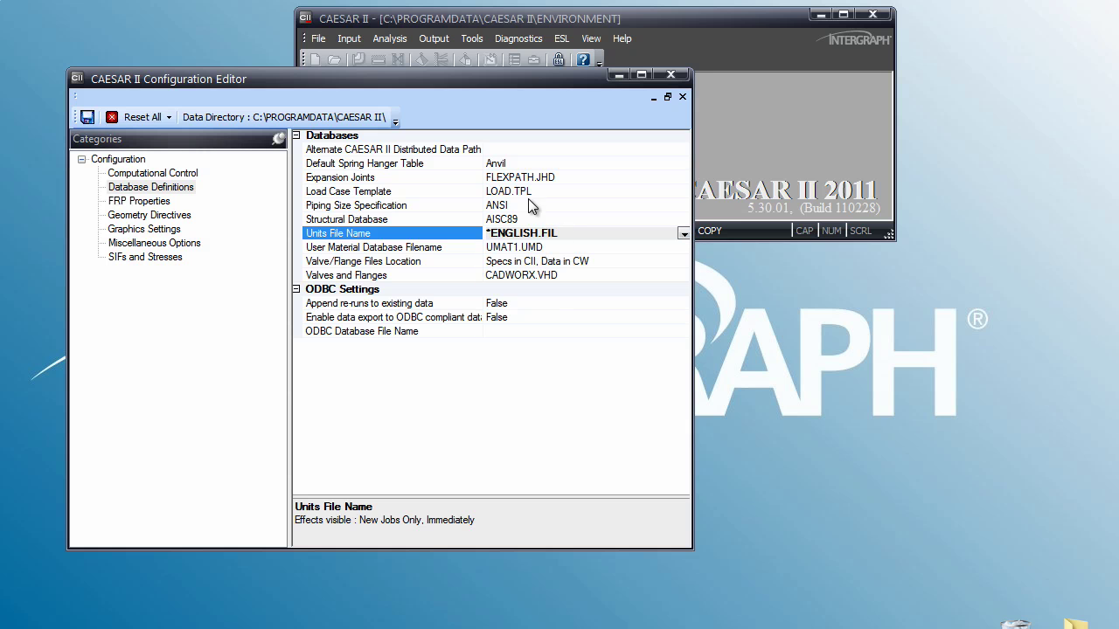
{"action": "left_click", "coordinate": [86, 118]}
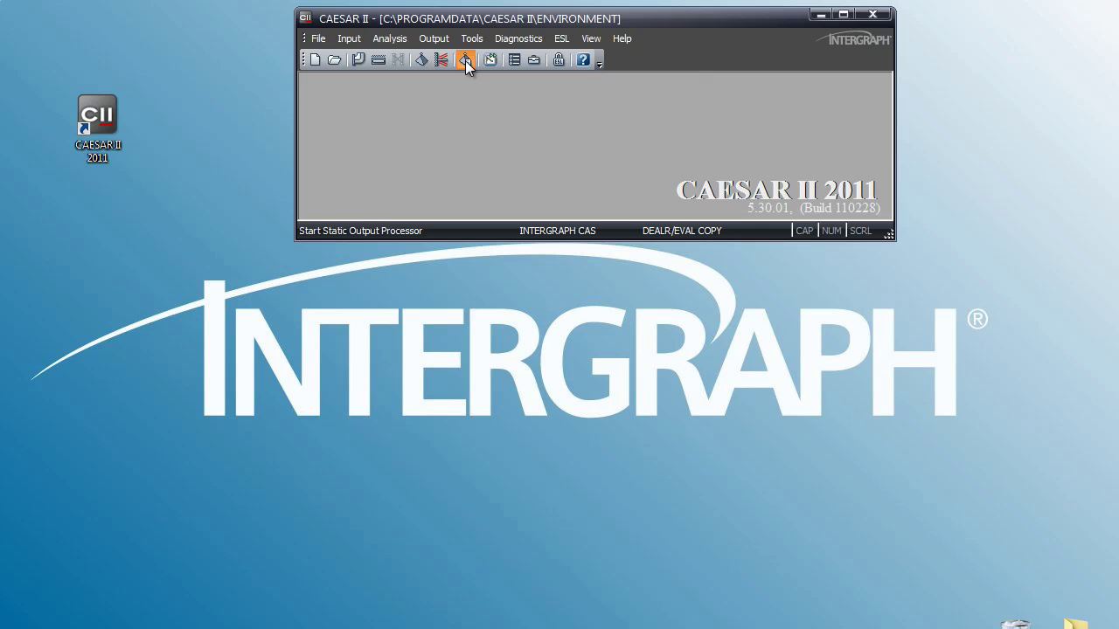
Step: Show the Displacements, Restraints and Stresses reports for load case 1 (SUS) W on screen
{"action": "left_click", "coordinate": [465, 60]}
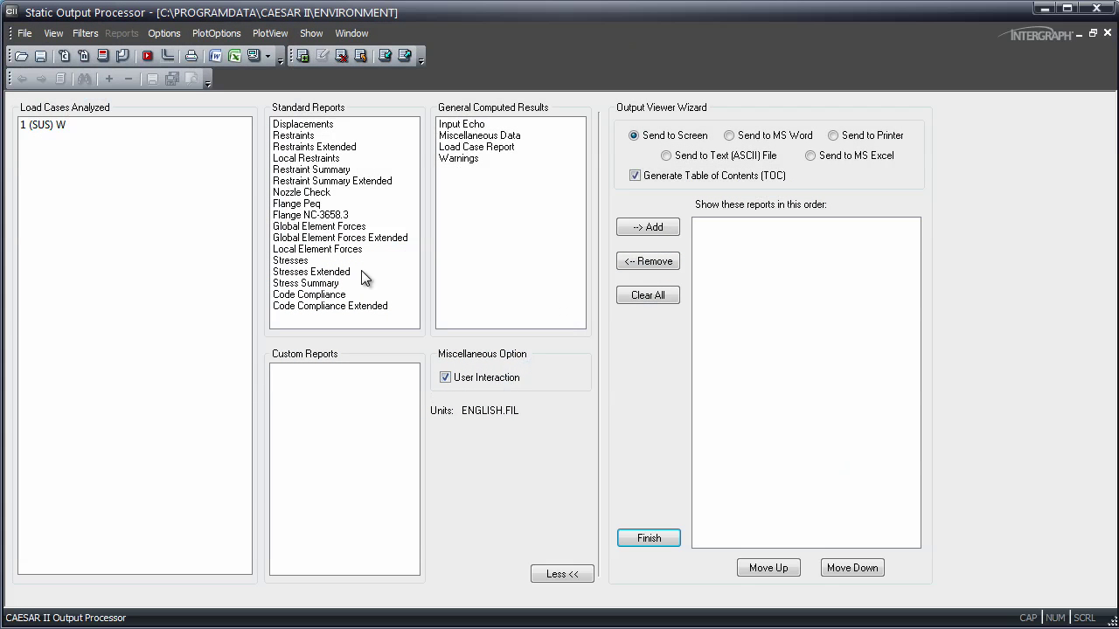
{"action": "left_click", "coordinate": [68, 124]}
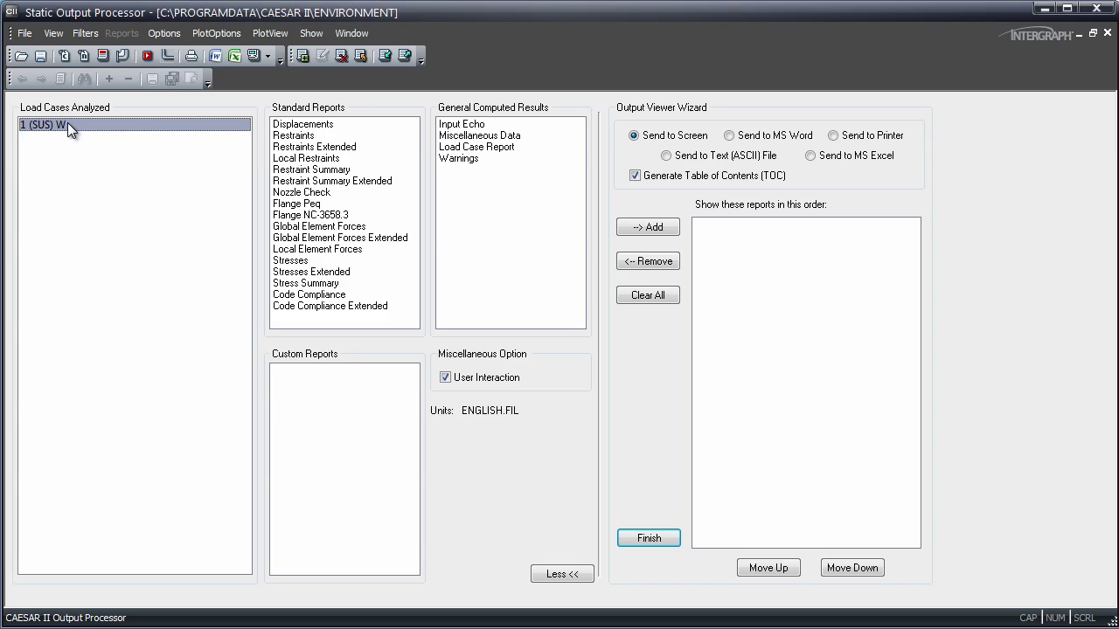
{"action": "left_click", "coordinate": [302, 126]}
{"action": "left_click", "coordinate": [298, 260], "text": "ctrl"}
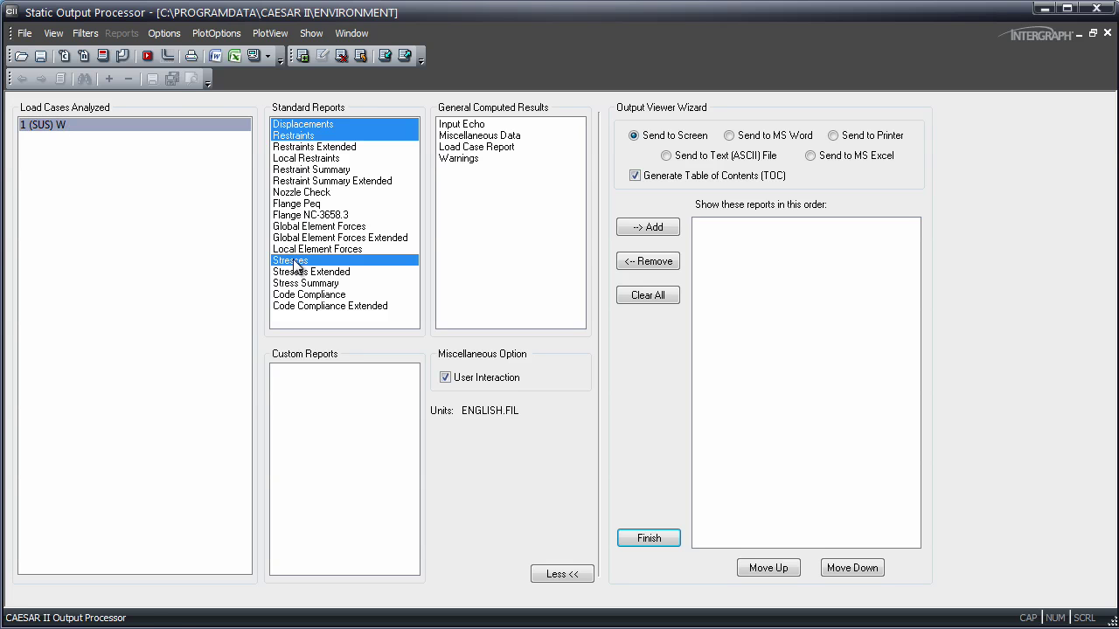
{"action": "left_click", "coordinate": [253, 55]}
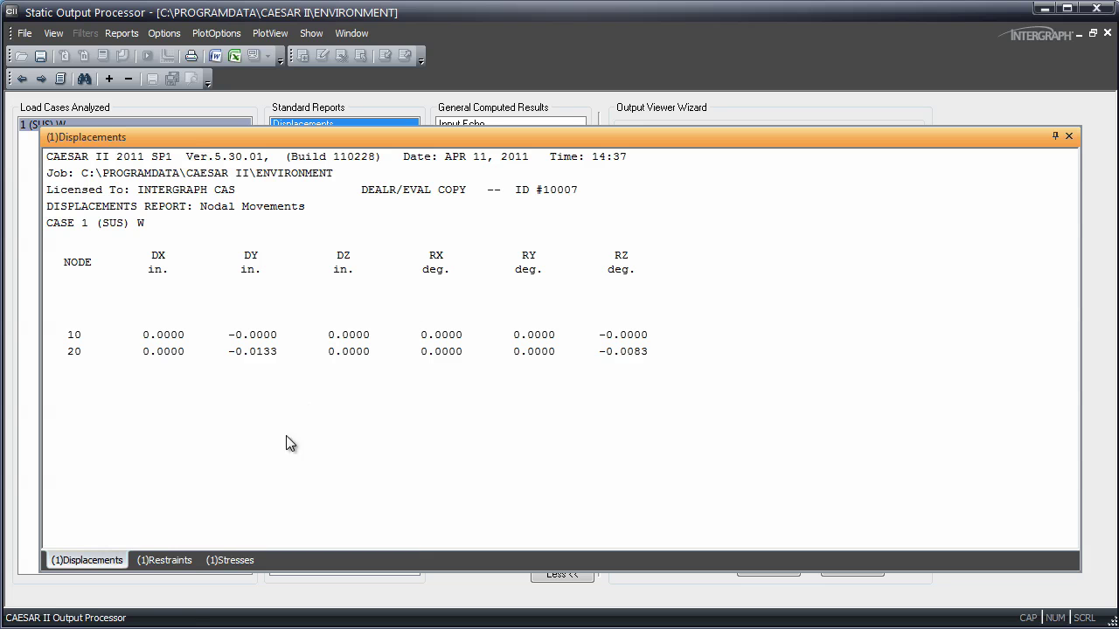
Step: Review the Restraints and Stresses report tabs in English units
{"action": "left_click", "coordinate": [162, 560]}
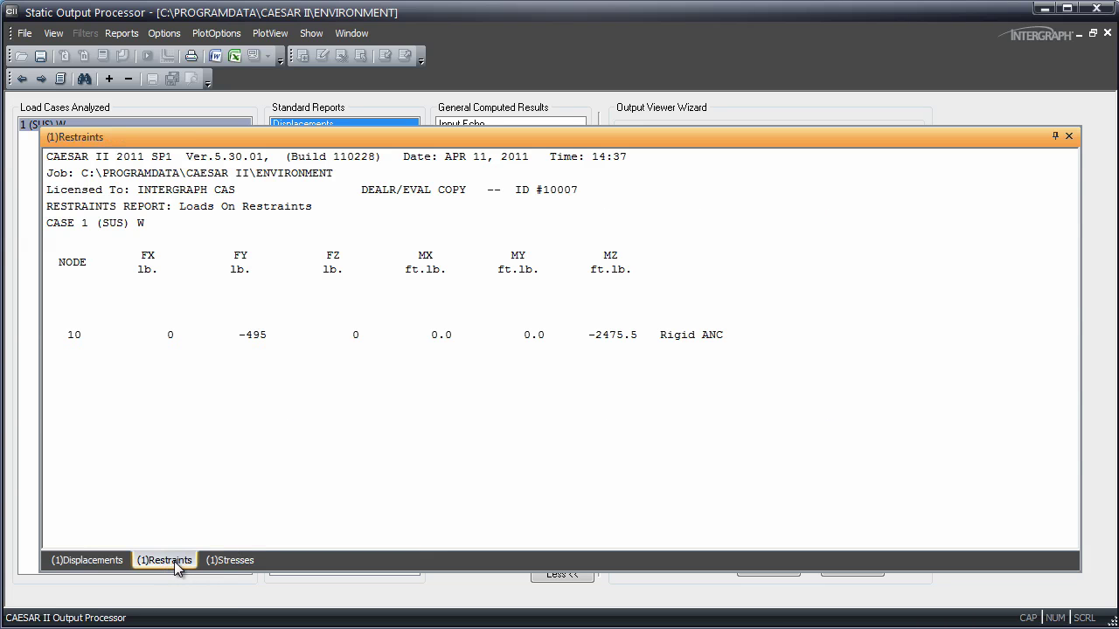
{"action": "left_click", "coordinate": [226, 561]}
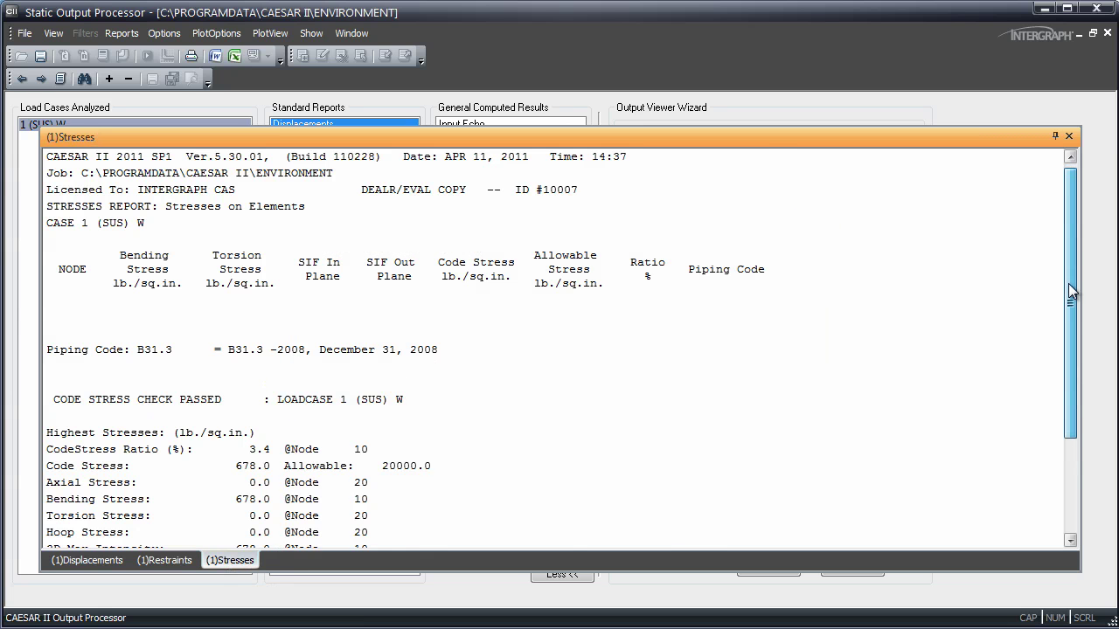
{"action": "left_click_drag", "start_coordinate": [1066, 280], "coordinate": [1083, 383]}
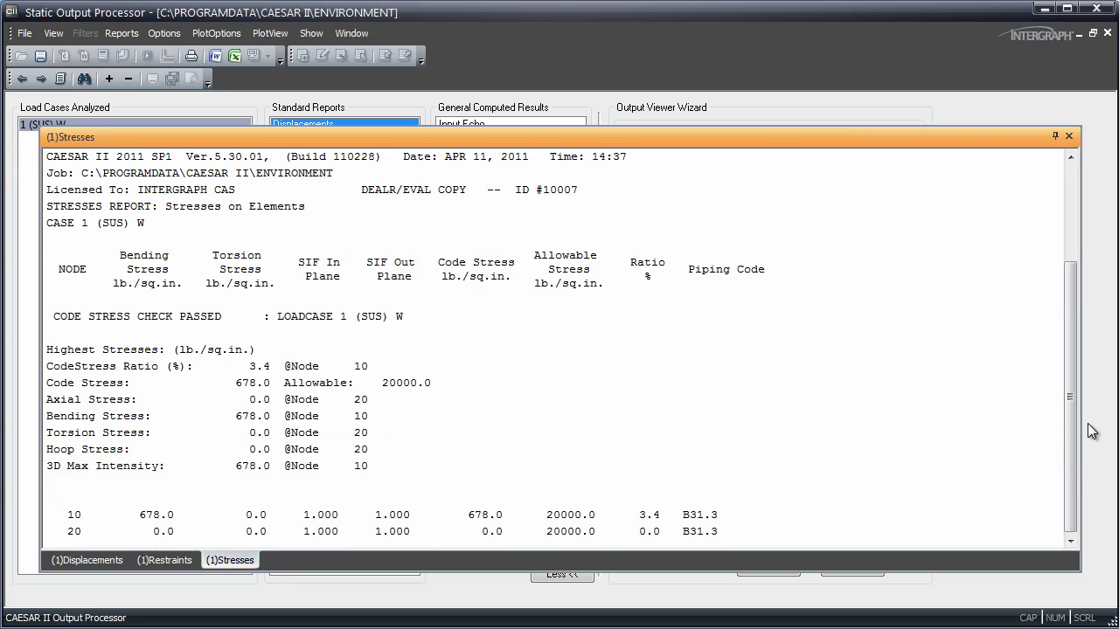